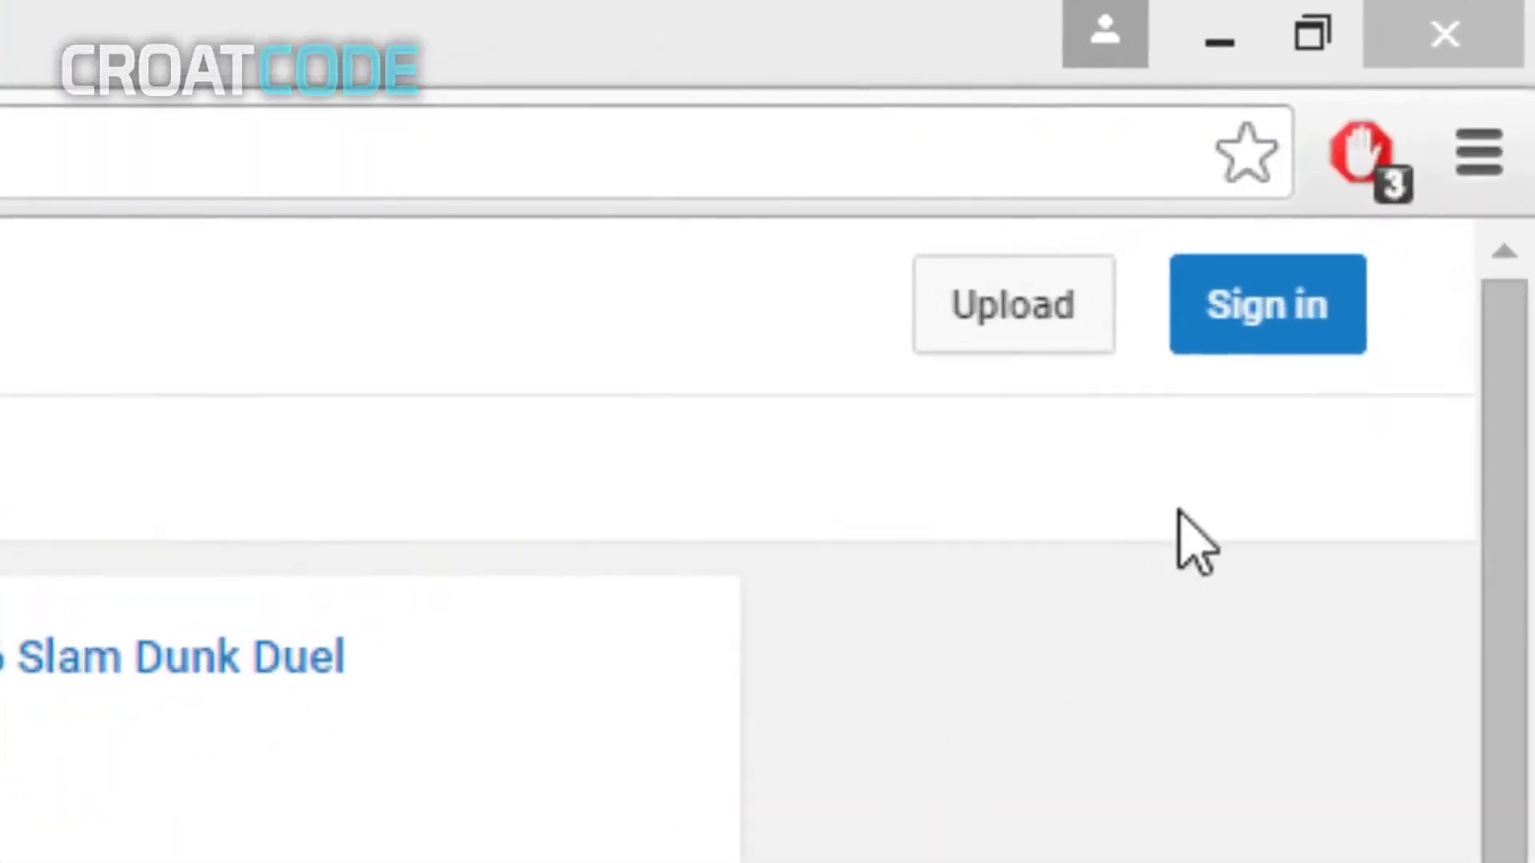
- Start a new Google account with a new Gmail address, entering the first name, last name and username
{"action": "left_click", "coordinate": [1255, 340]}
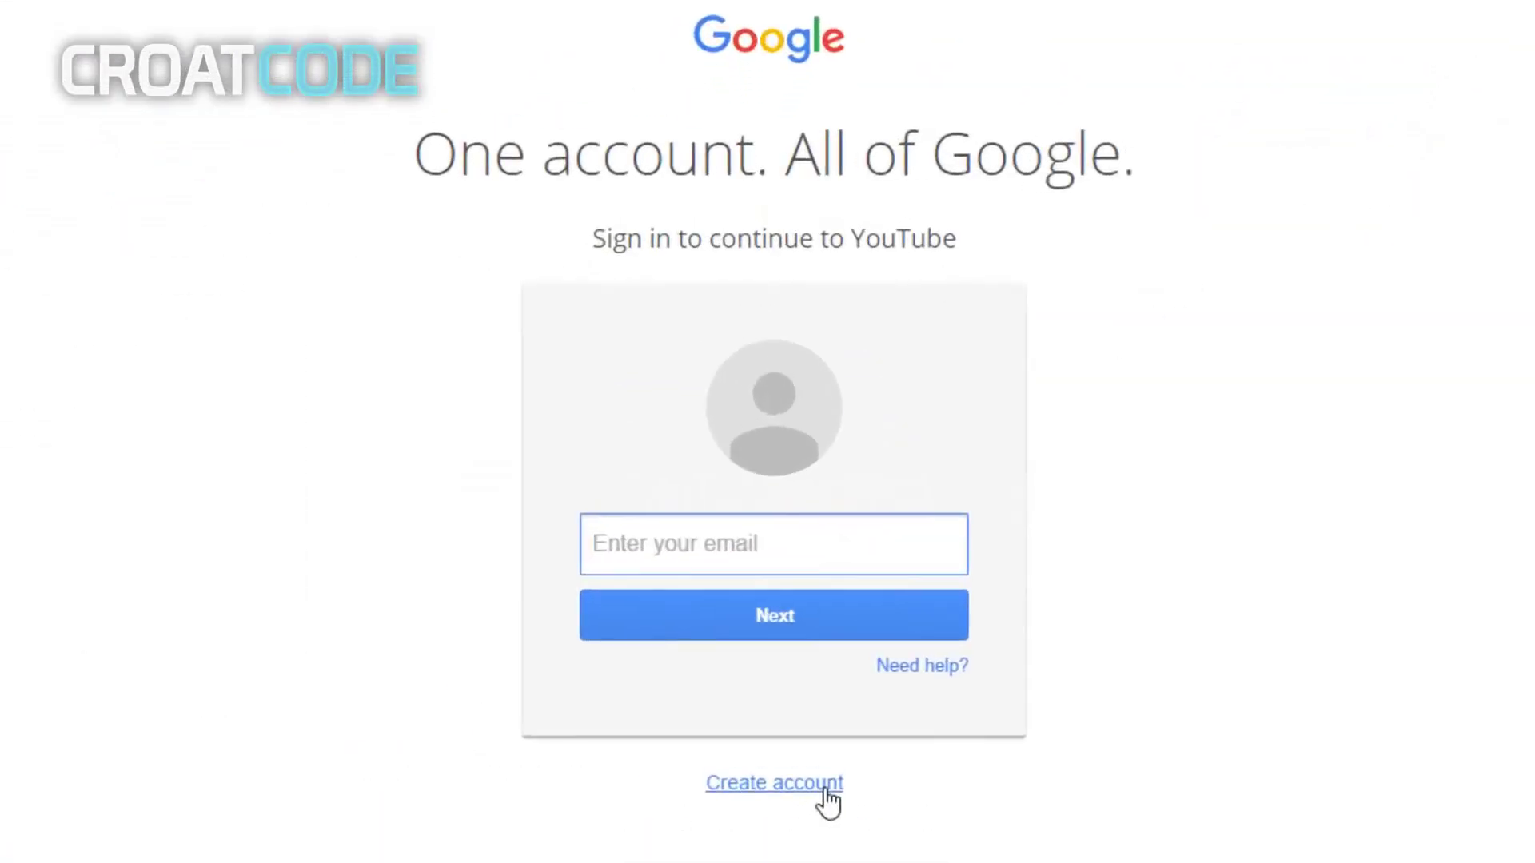
{"action": "left_click", "coordinate": [823, 787]}
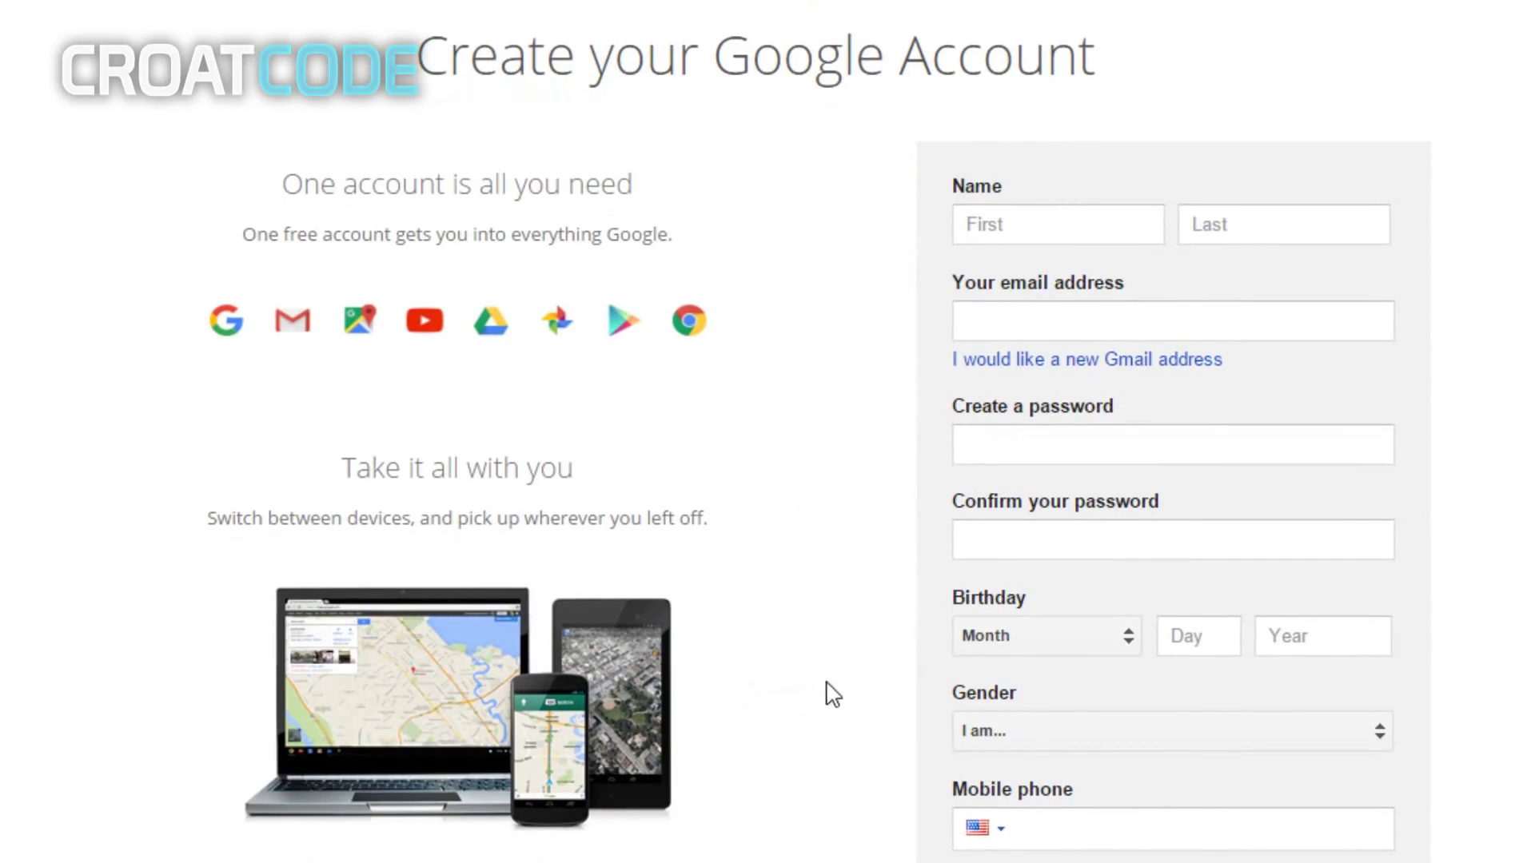
{"action": "left_click", "coordinate": [1039, 363]}
{"action": "left_click", "coordinate": [1053, 214]}
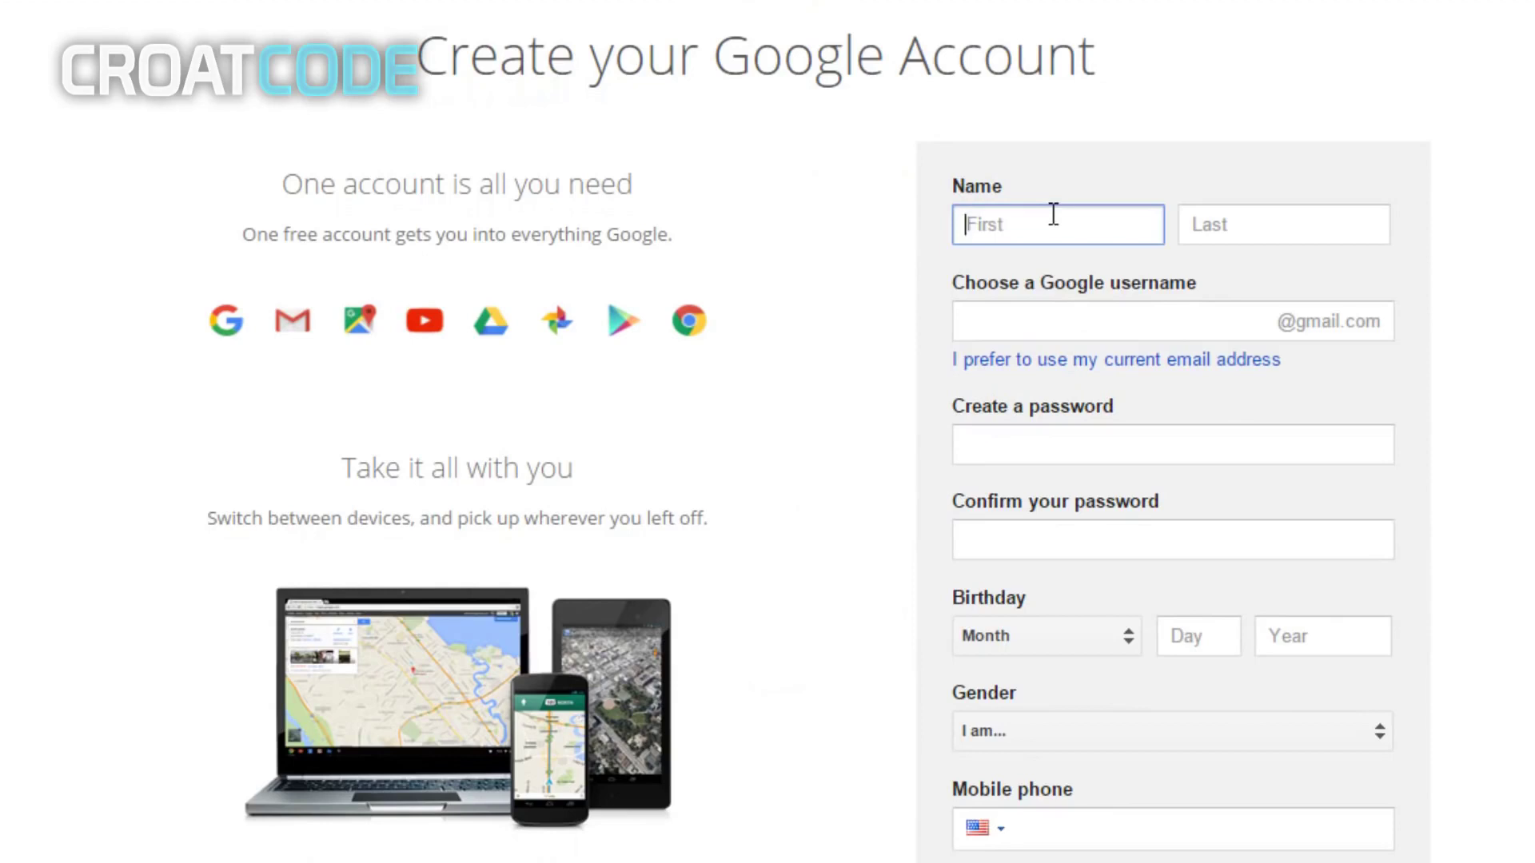
{"action": "type", "text": "Croat"}
{"action": "key", "text": "Tab"}
{"action": "type", "text": "Code"}
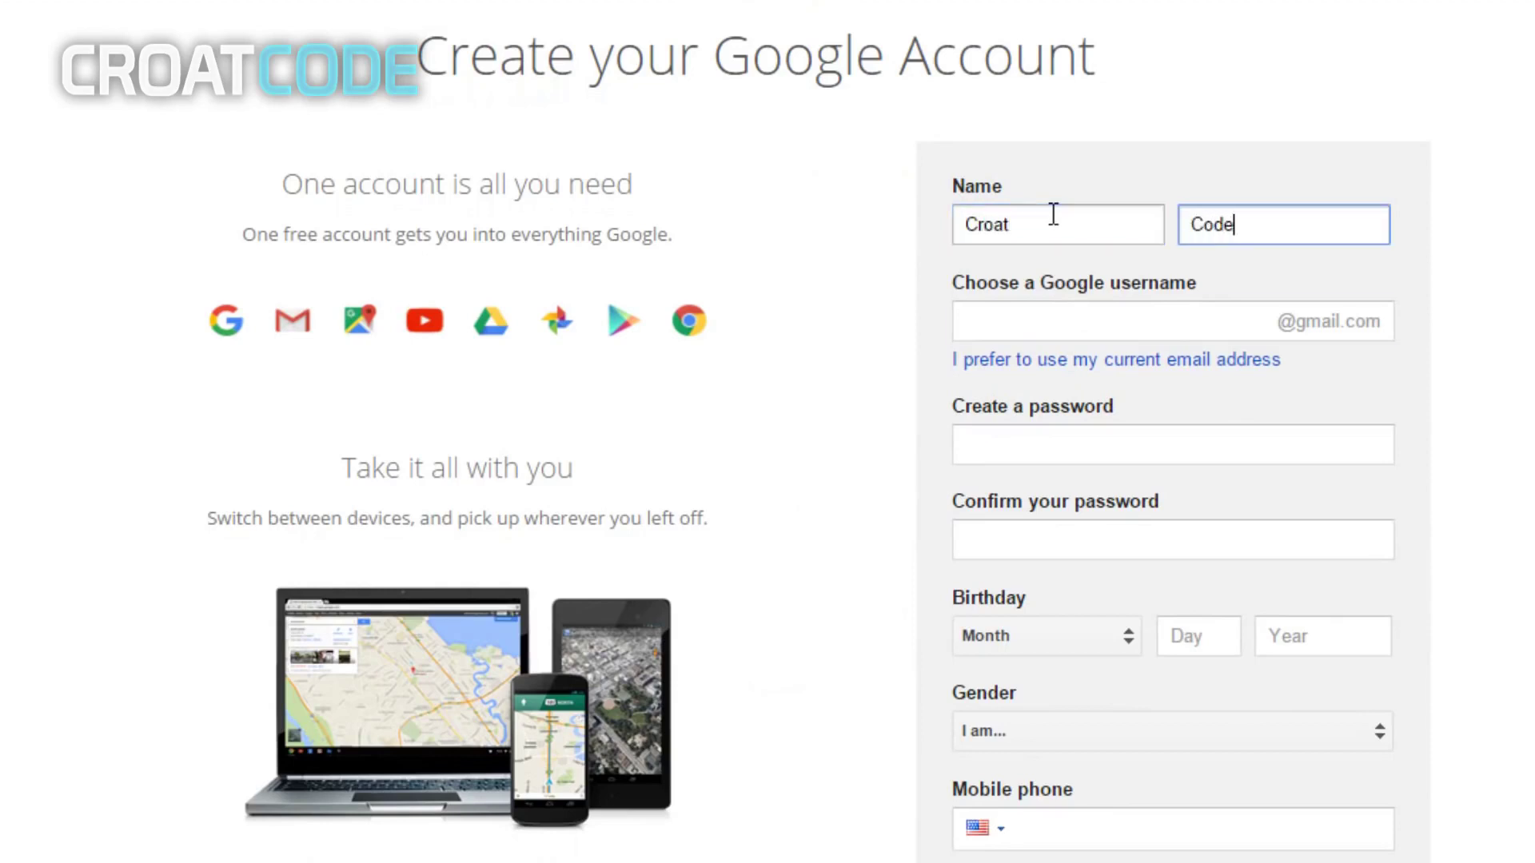
{"action": "key", "text": "Tab"}
{"action": "type", "text": "croatcodeca"}
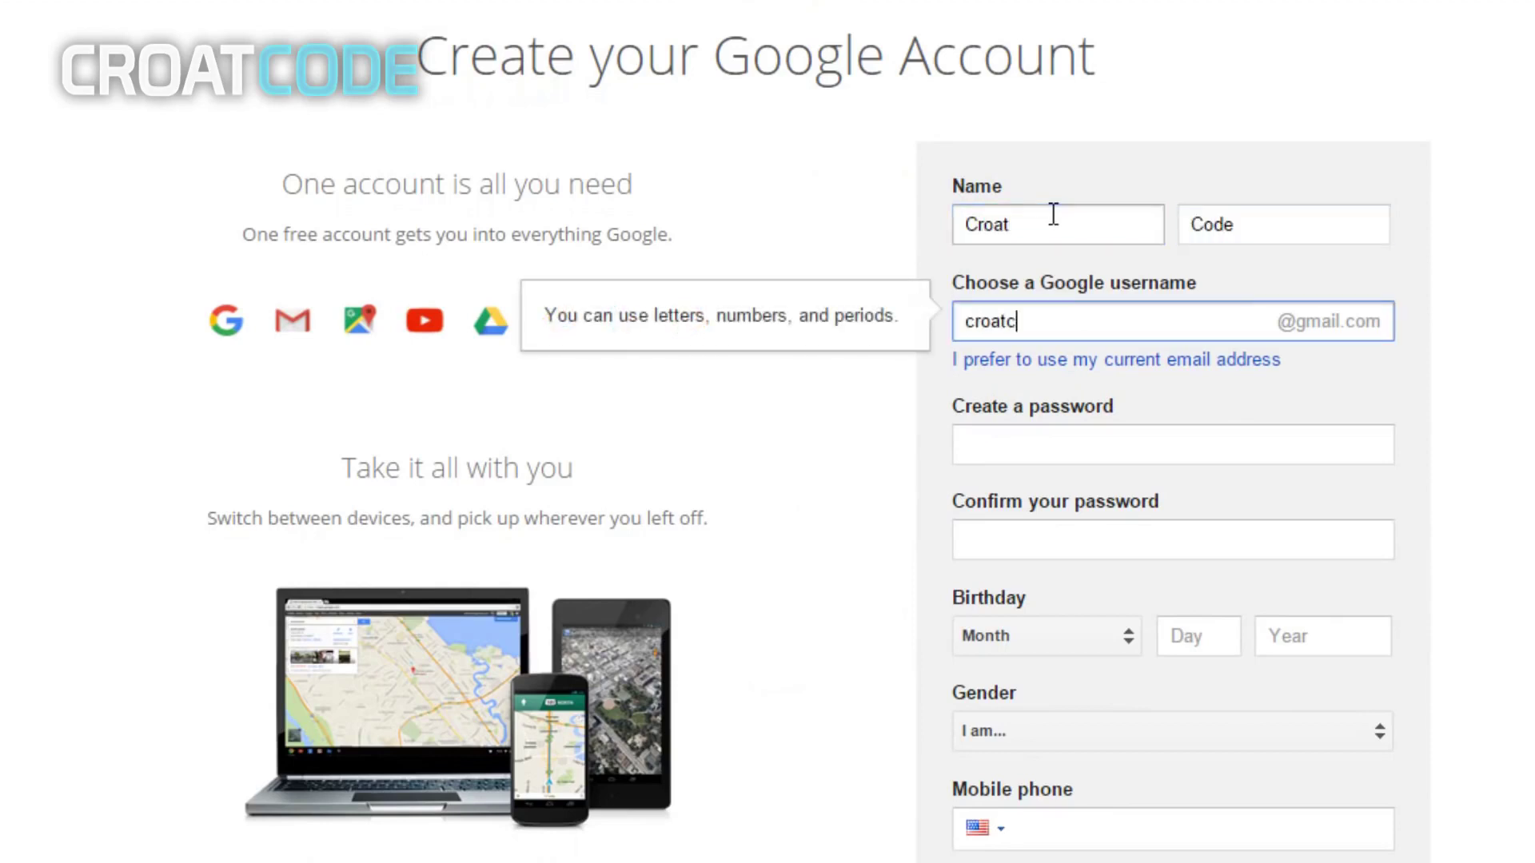
{"action": "type", "text": "hannel"}
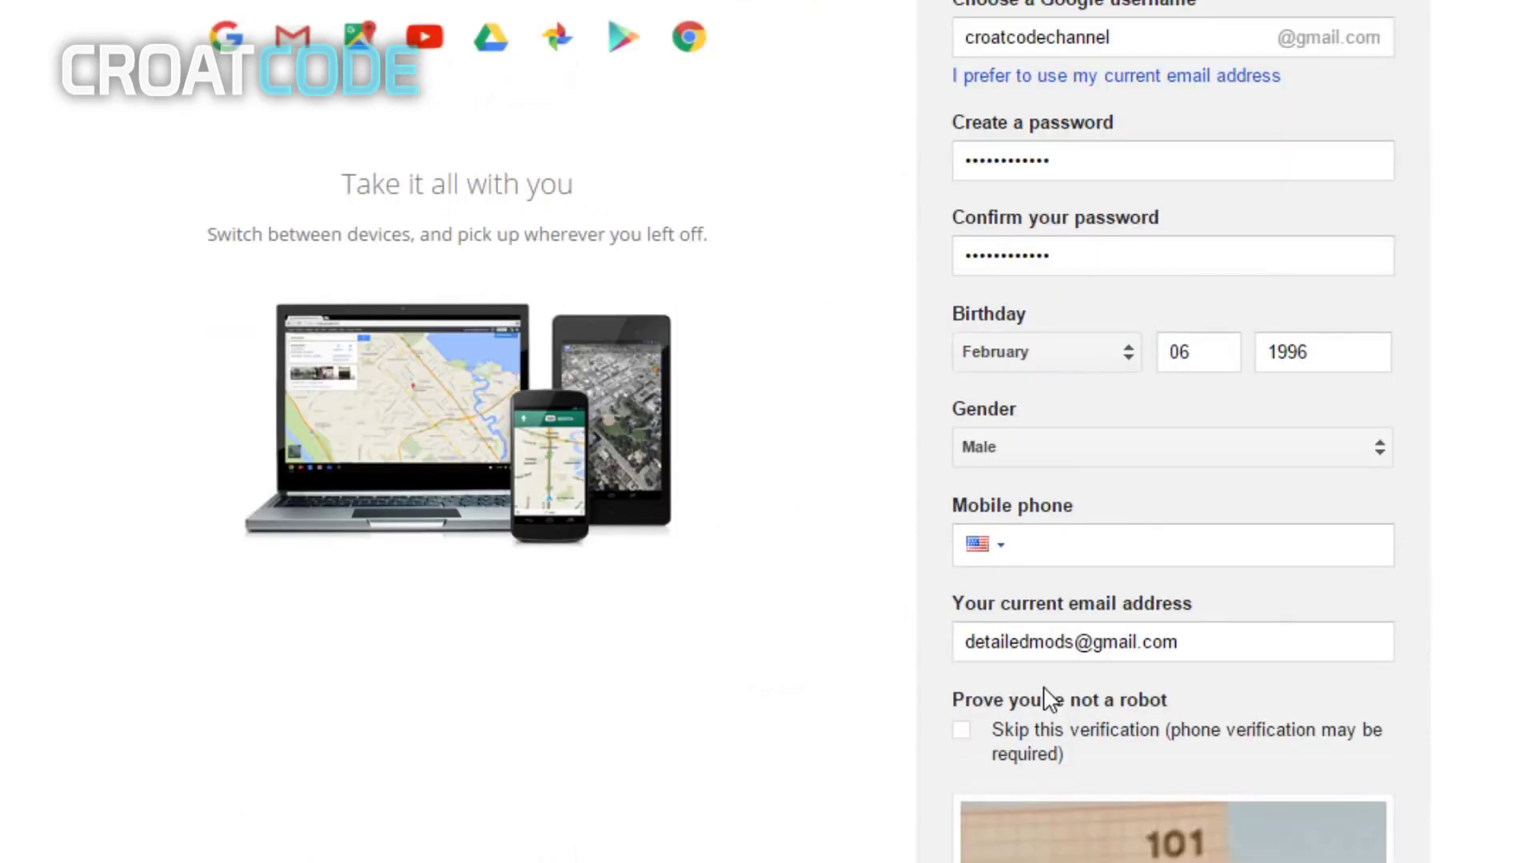
- Complete the remaining sign-up details and continue to YouTube with the new account
{"action": "left_click", "coordinate": [1054, 545]}
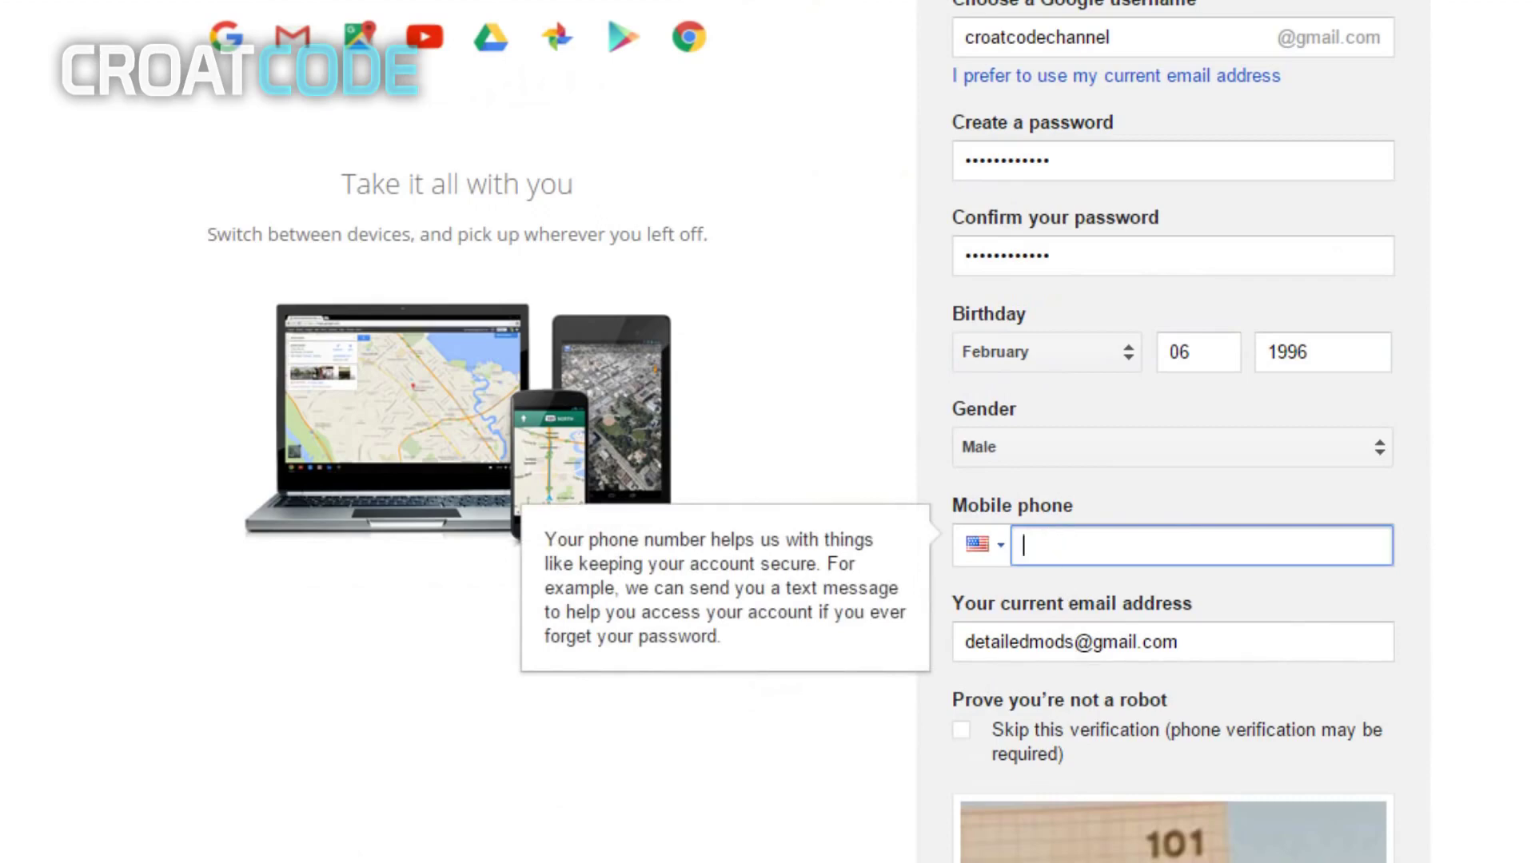
{"action": "scroll", "coordinate": [768, 431], "scroll_direction": "down", "scroll_amount": 3}
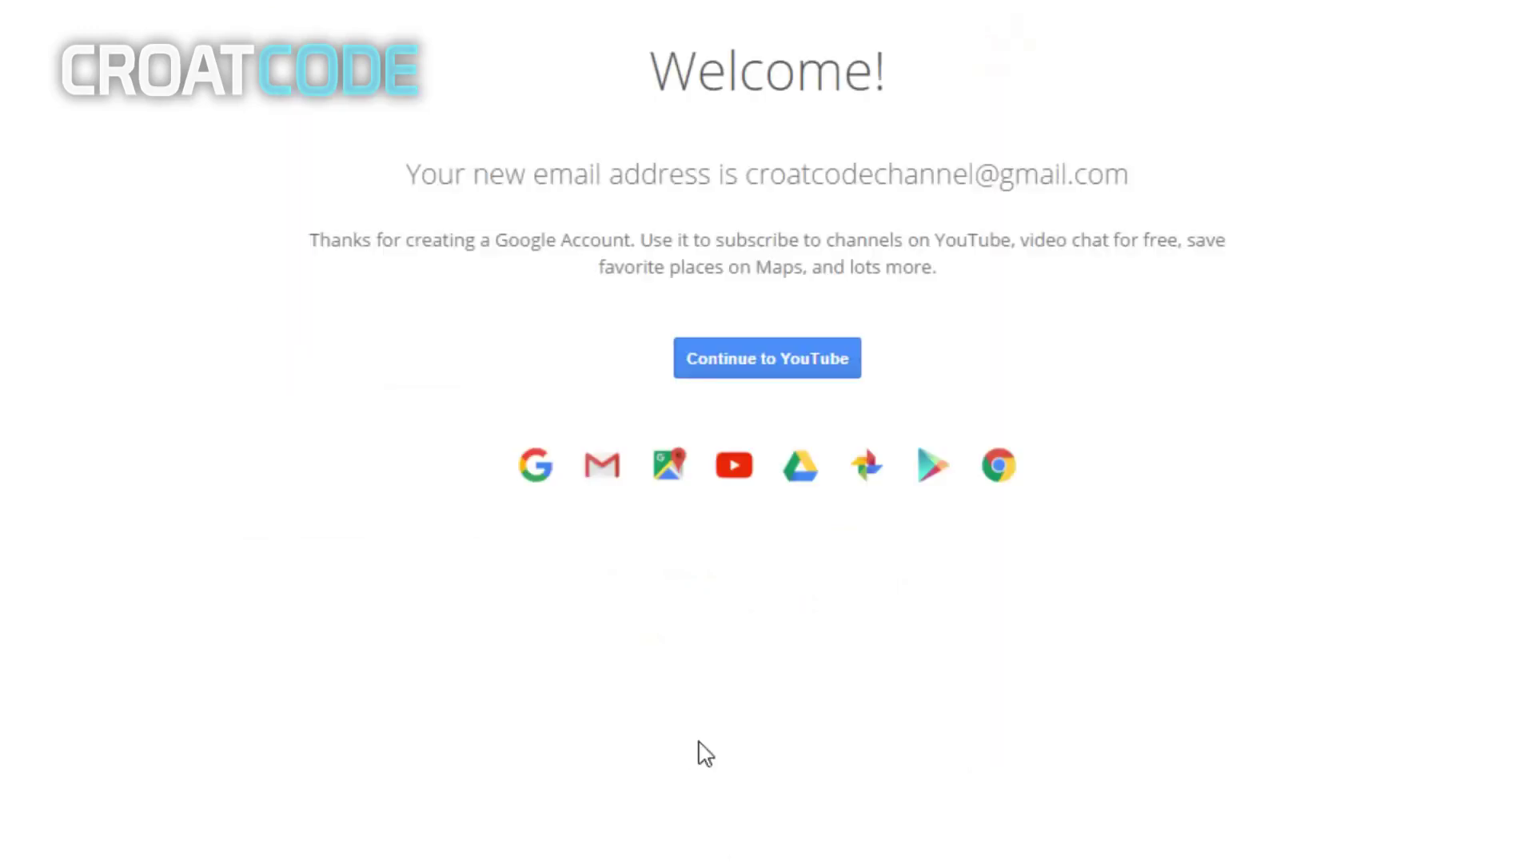
{"action": "left_click_drag", "start_coordinate": [746, 176], "coordinate": [1146, 172]}
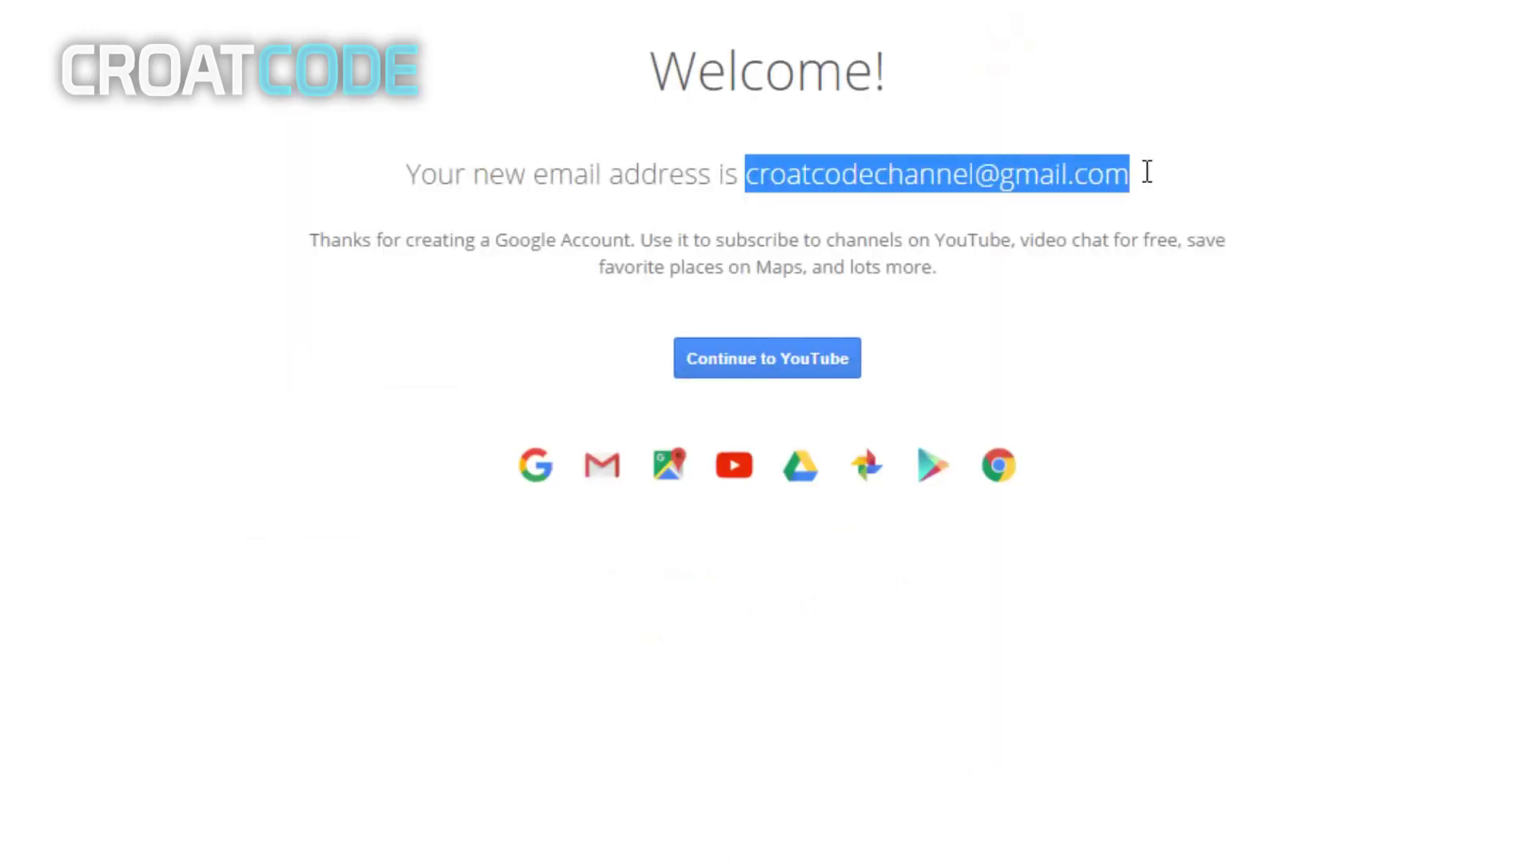
{"action": "left_click", "coordinate": [1096, 185]}
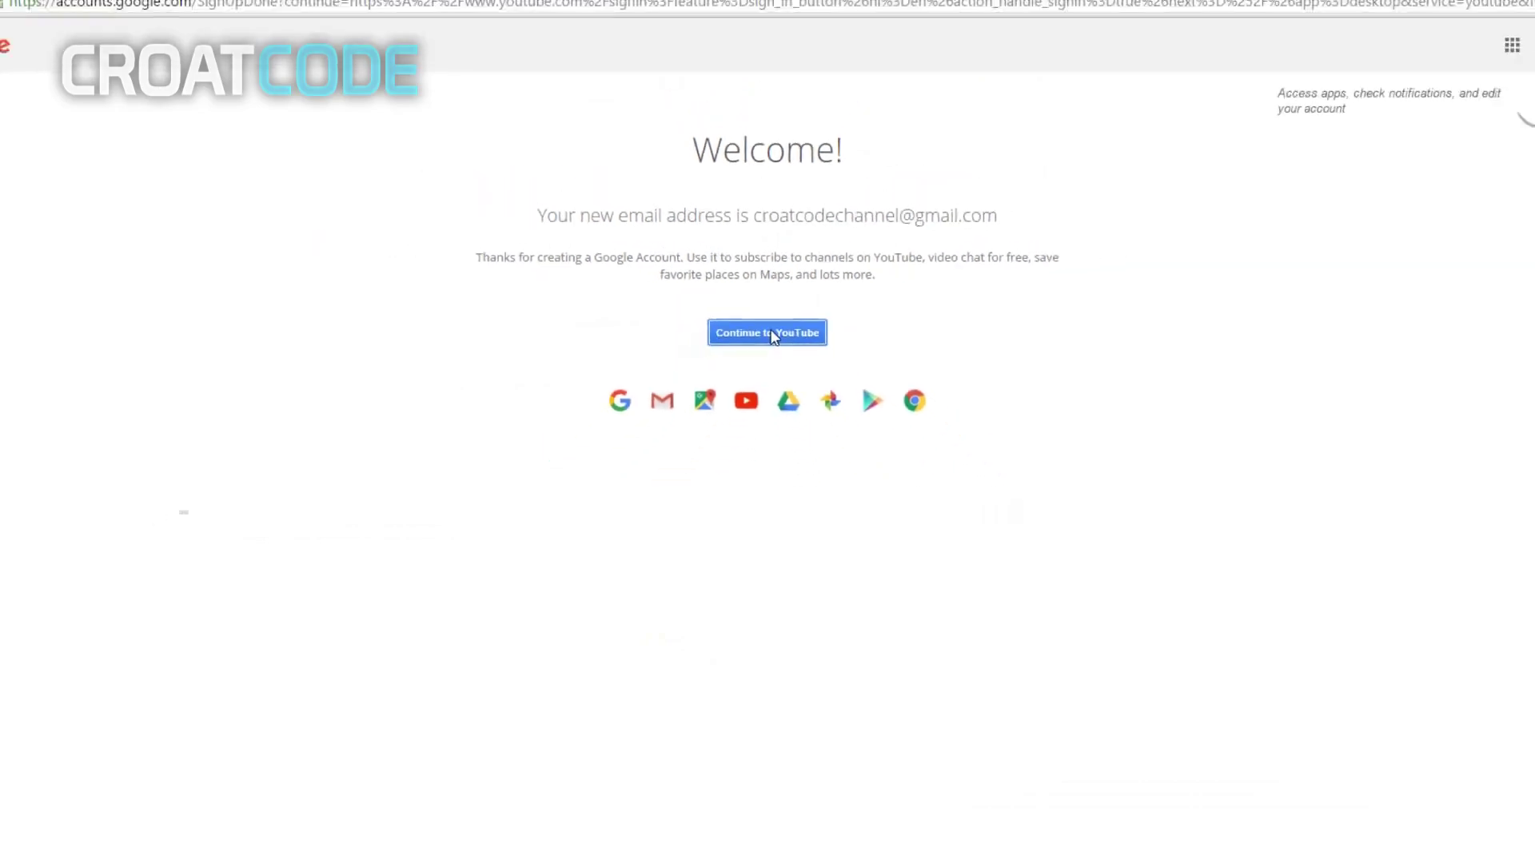
{"action": "left_click", "coordinate": [773, 361]}
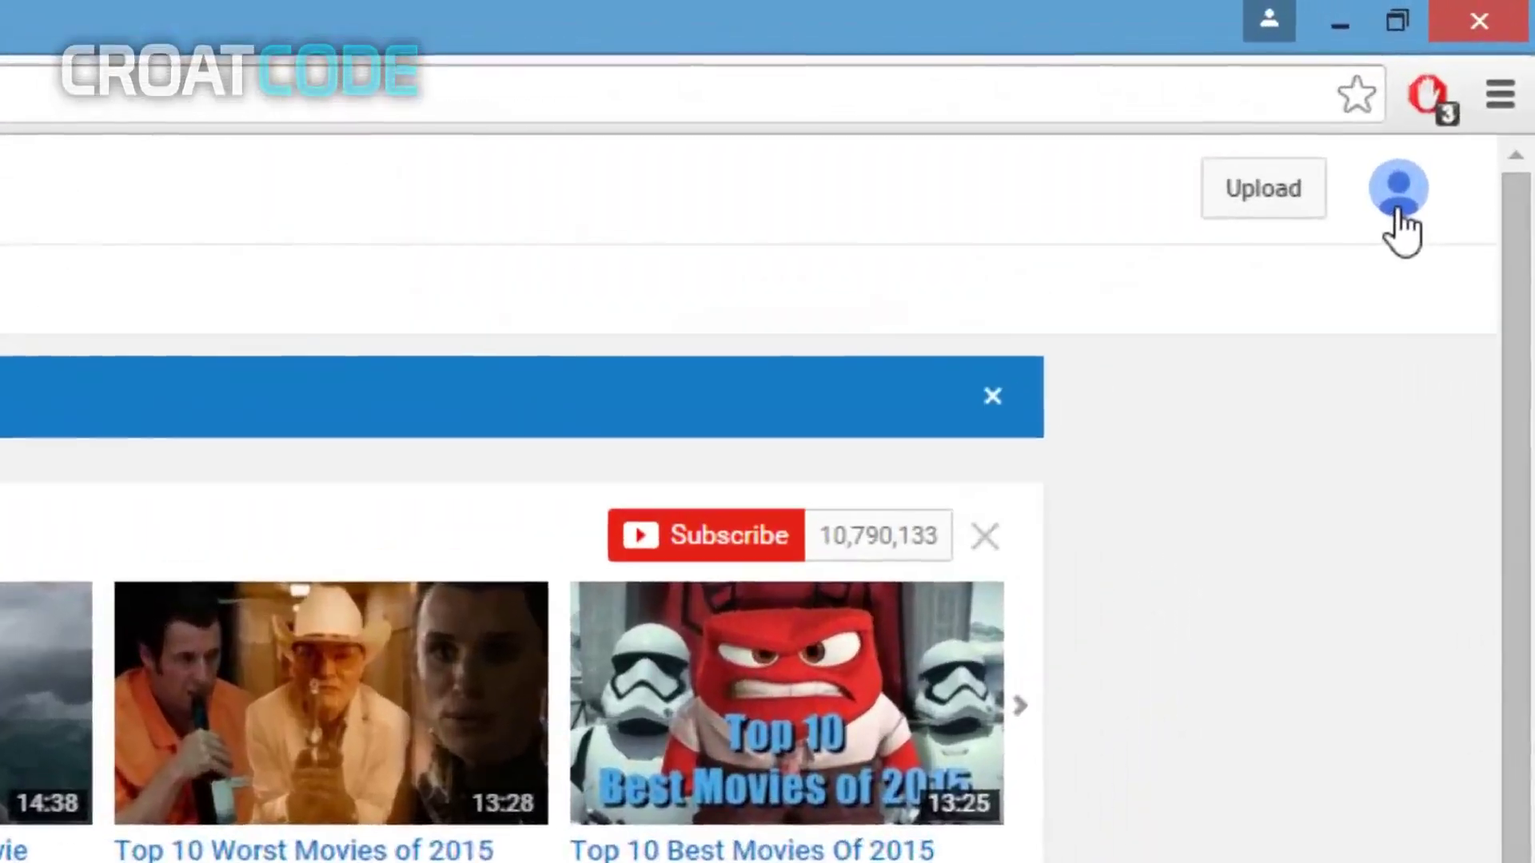
- From the account menu, go to Creator Studio and begin creating a channel
{"action": "left_click", "coordinate": [1480, 74]}
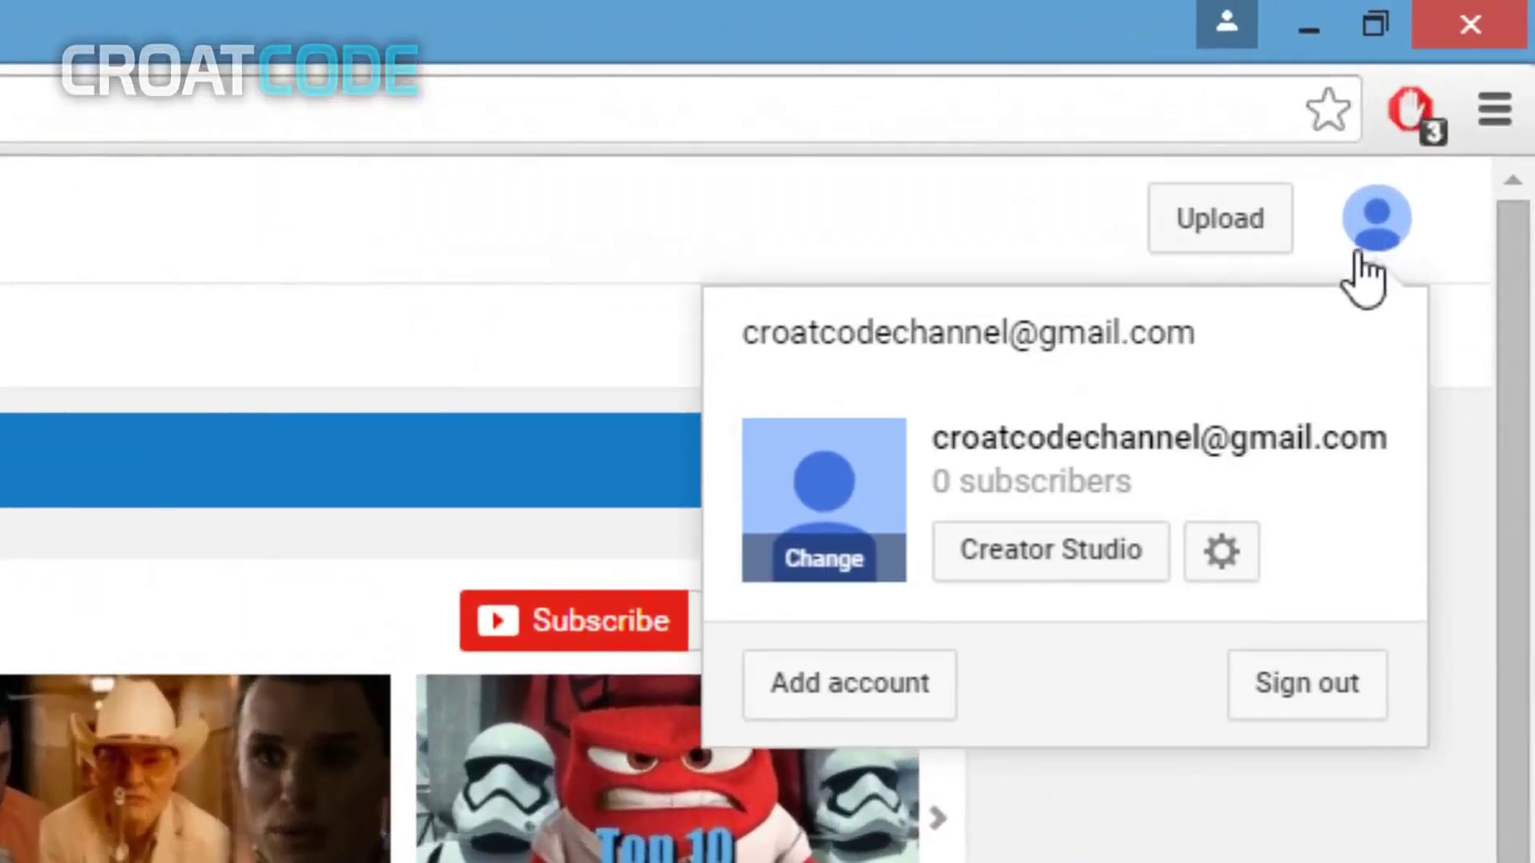
{"action": "left_click", "coordinate": [1037, 562]}
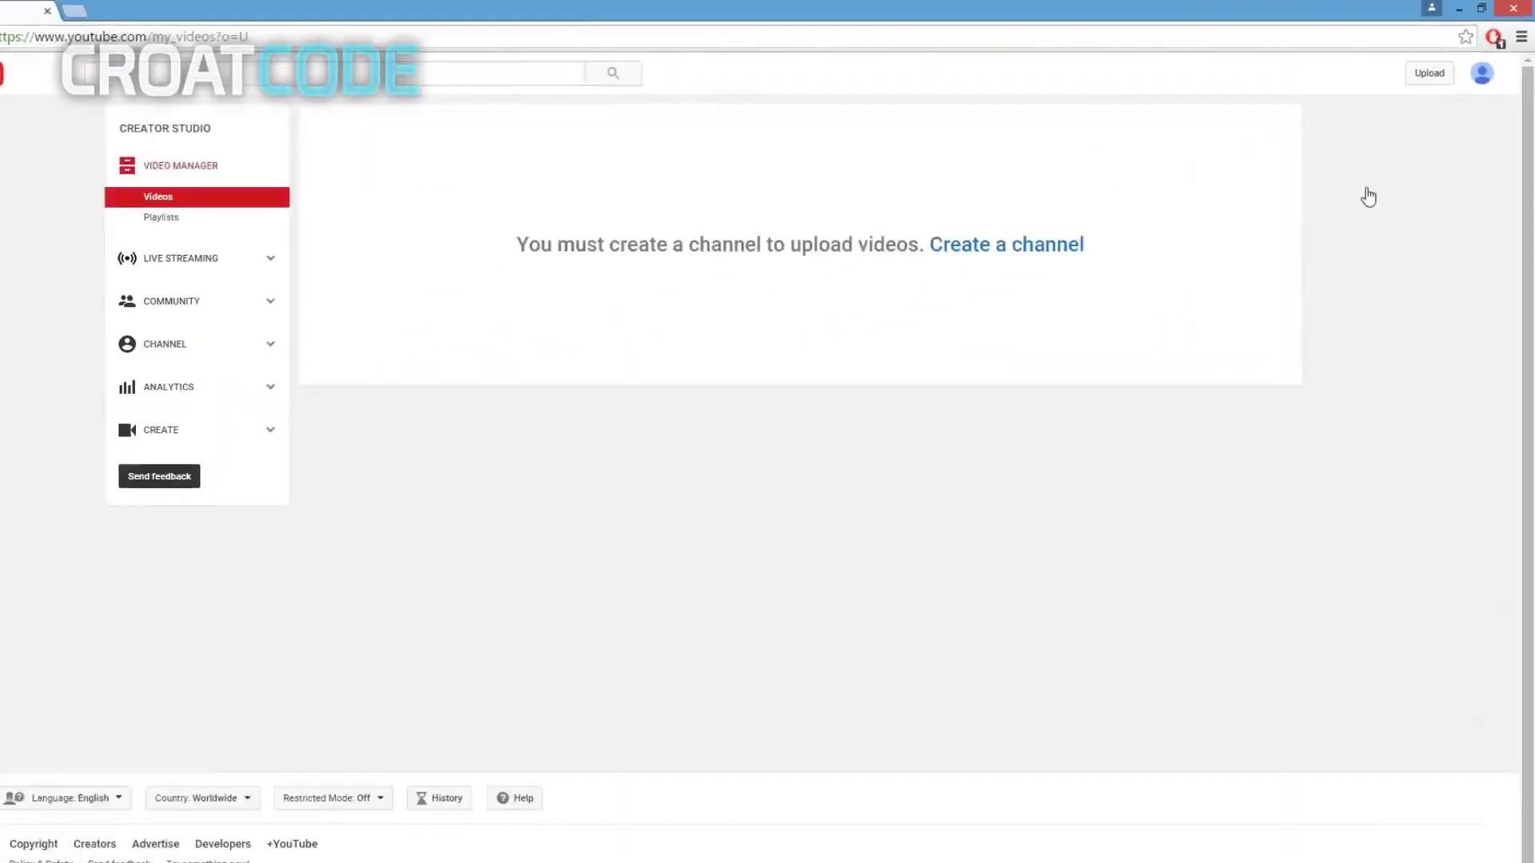
{"action": "left_click", "coordinate": [1032, 235]}
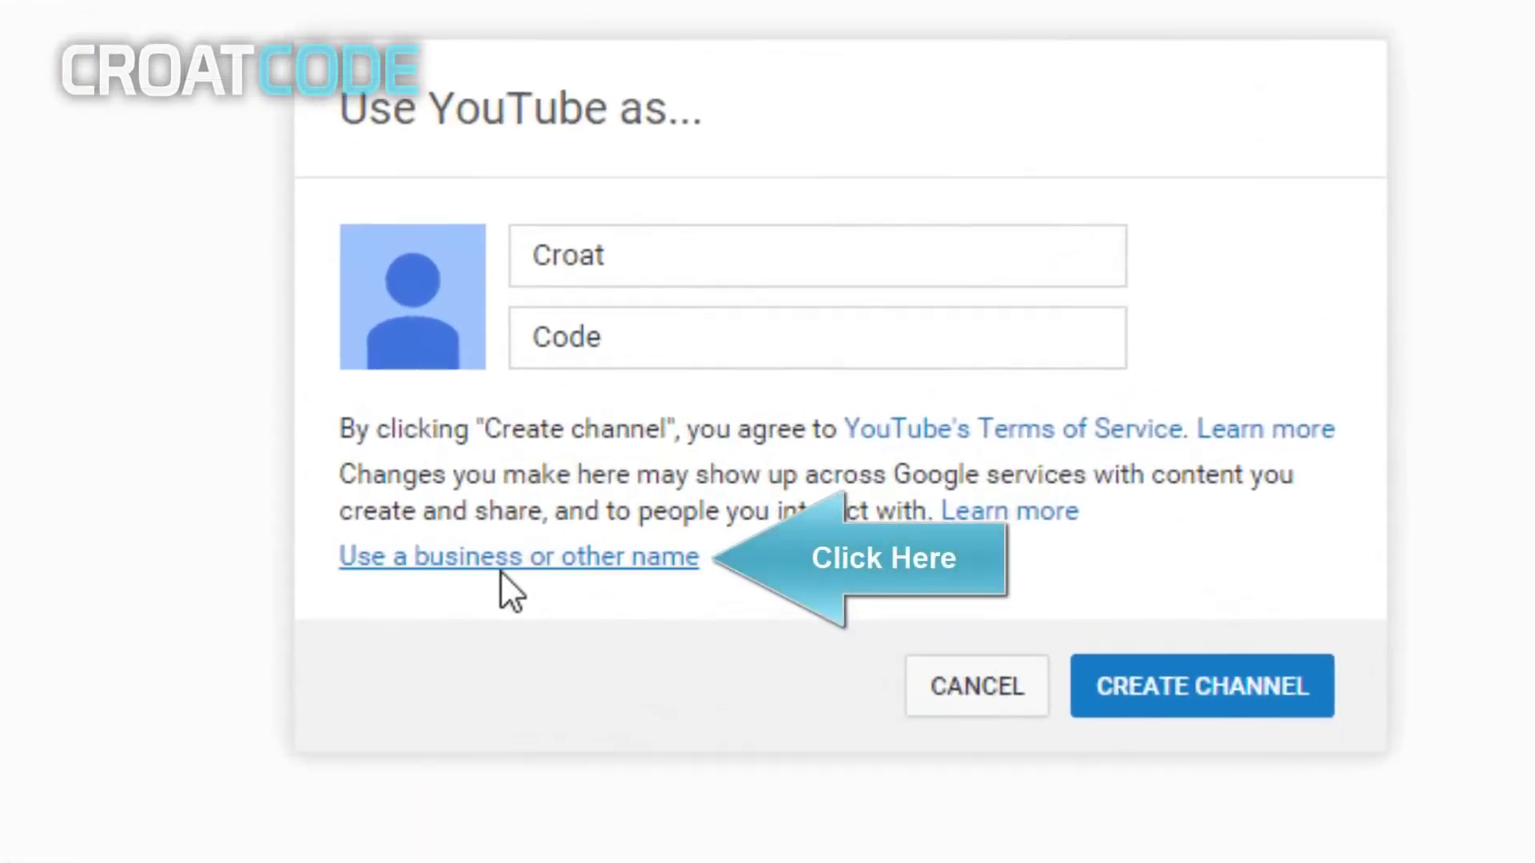
- Create the brand channel 'CroatCodeGames' under Arts, Entertainment or Sports, accept the Pages Terms, and open its dashboard
{"action": "left_click", "coordinate": [501, 572]}
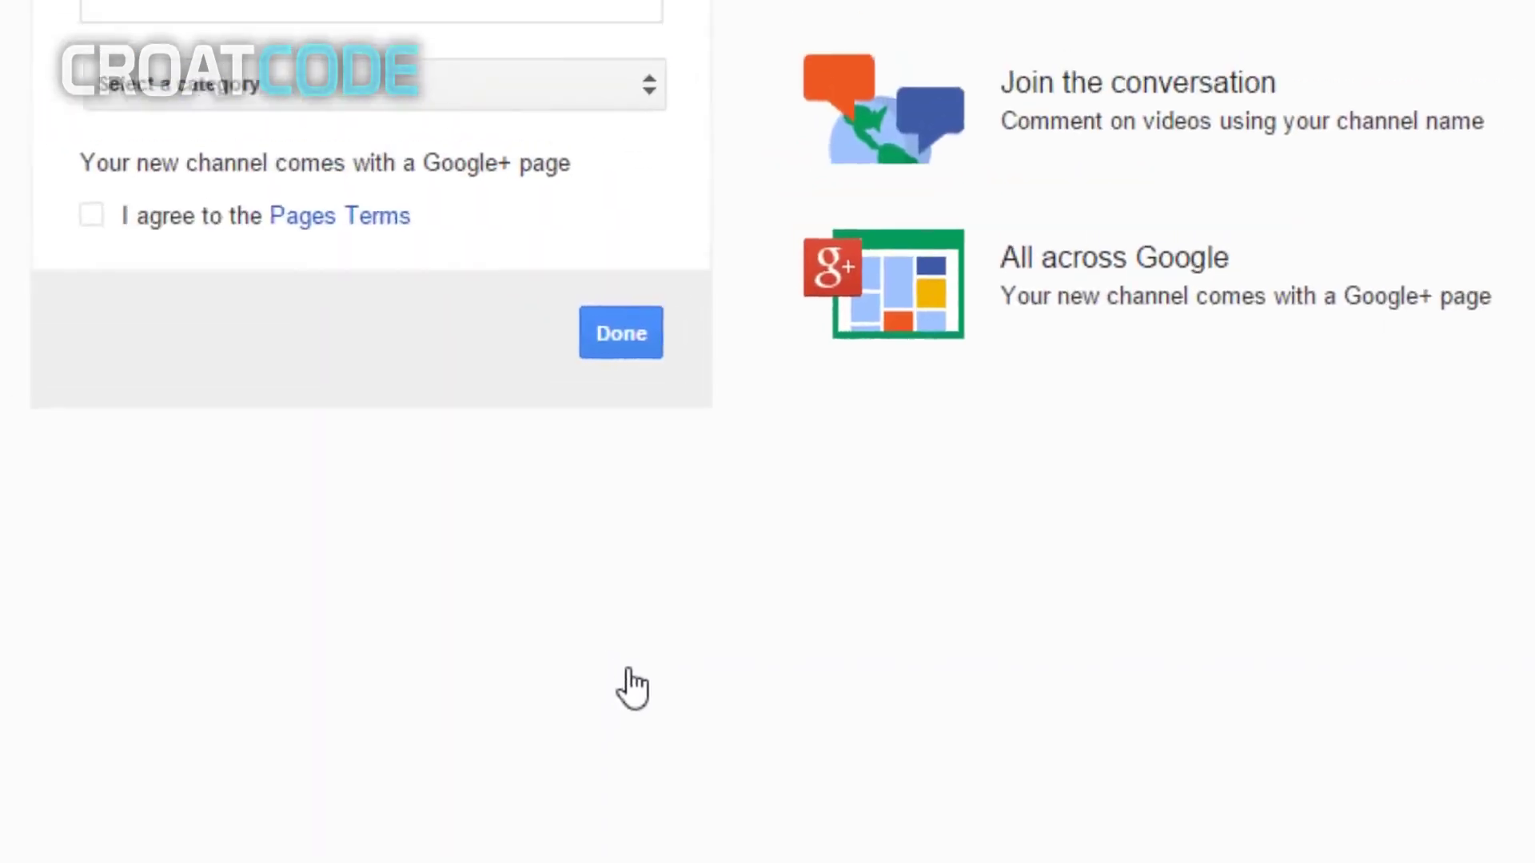
{"action": "left_click", "coordinate": [510, 312]}
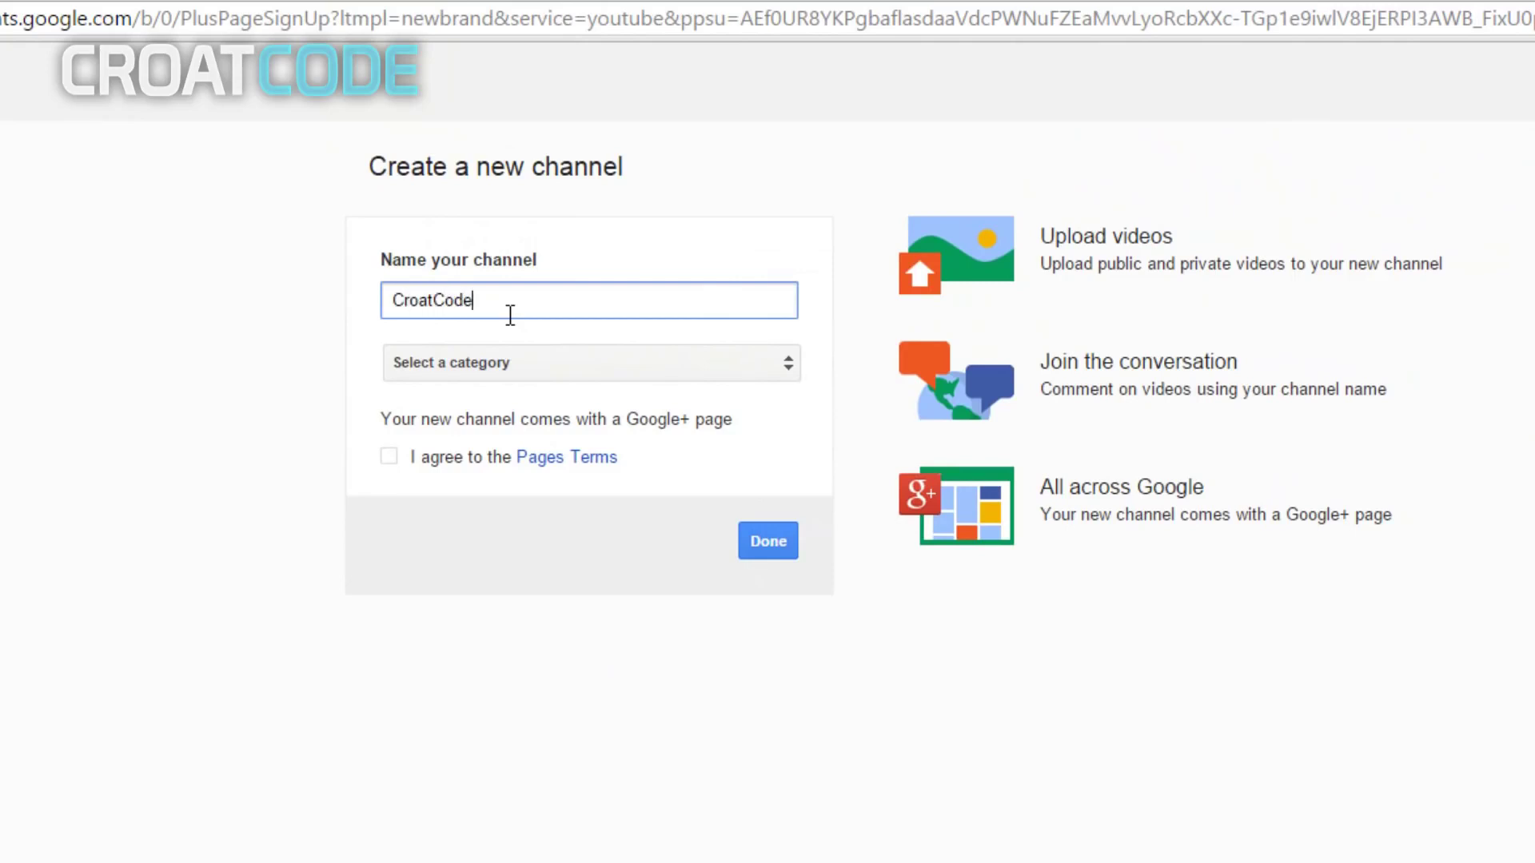
{"action": "type", "text": "CroatCodeGames"}
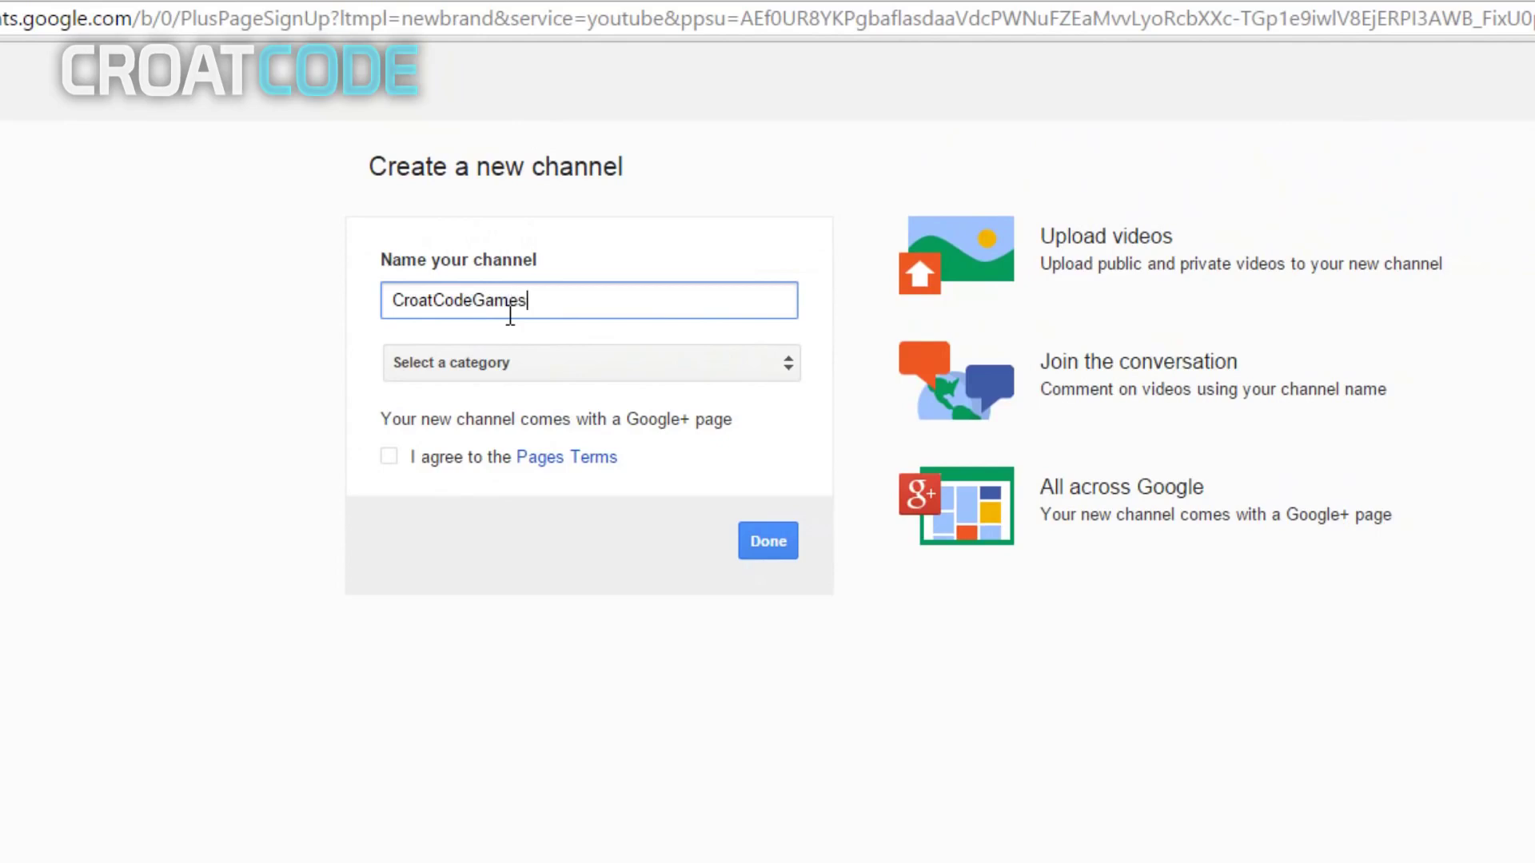
{"action": "left_click", "coordinate": [507, 366]}
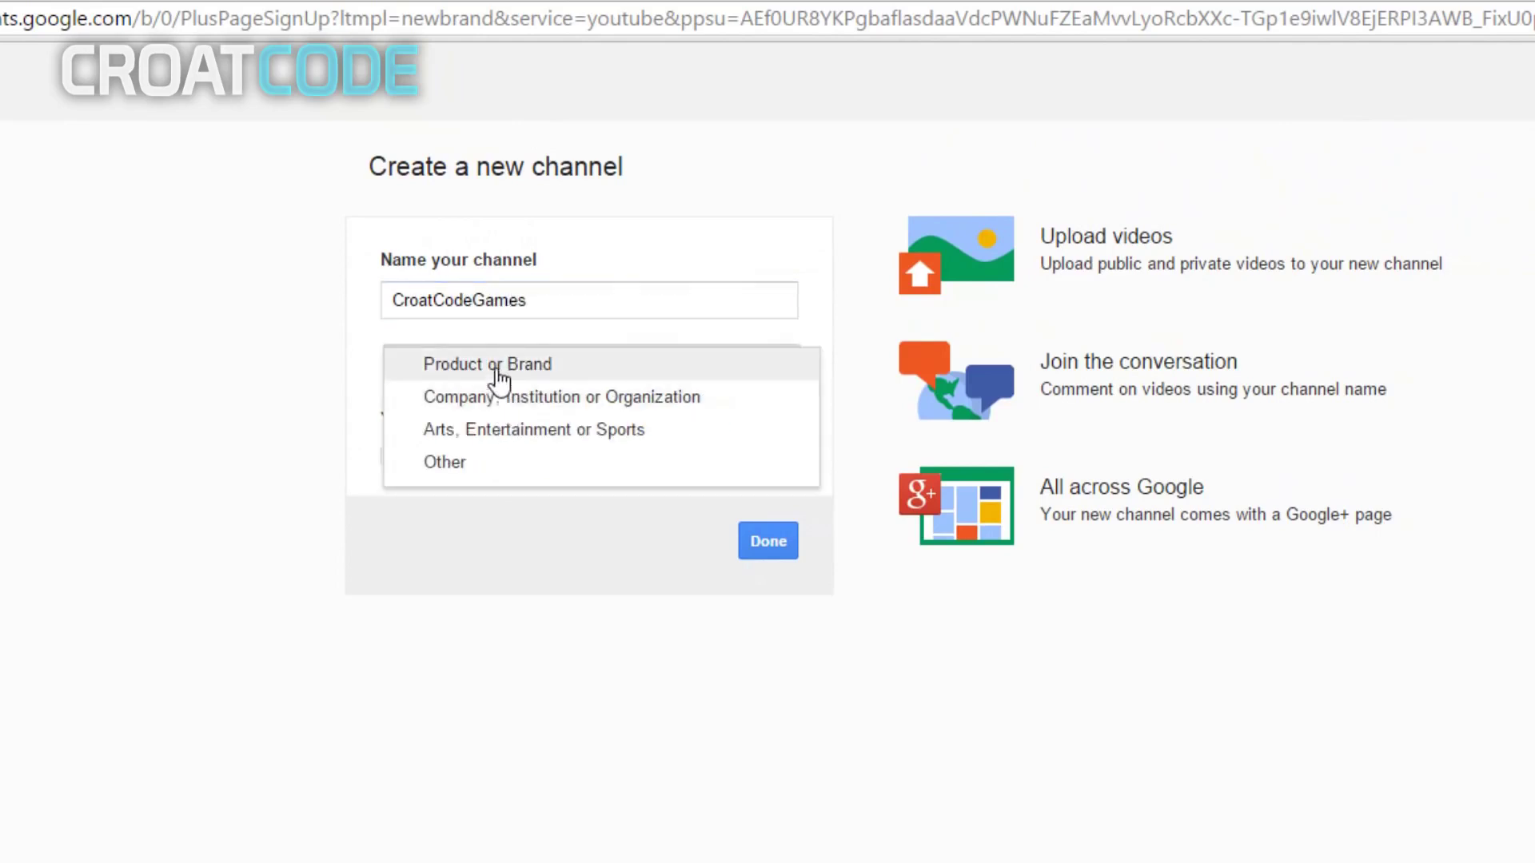
{"action": "left_click", "coordinate": [492, 429]}
{"action": "left_click", "coordinate": [404, 454]}
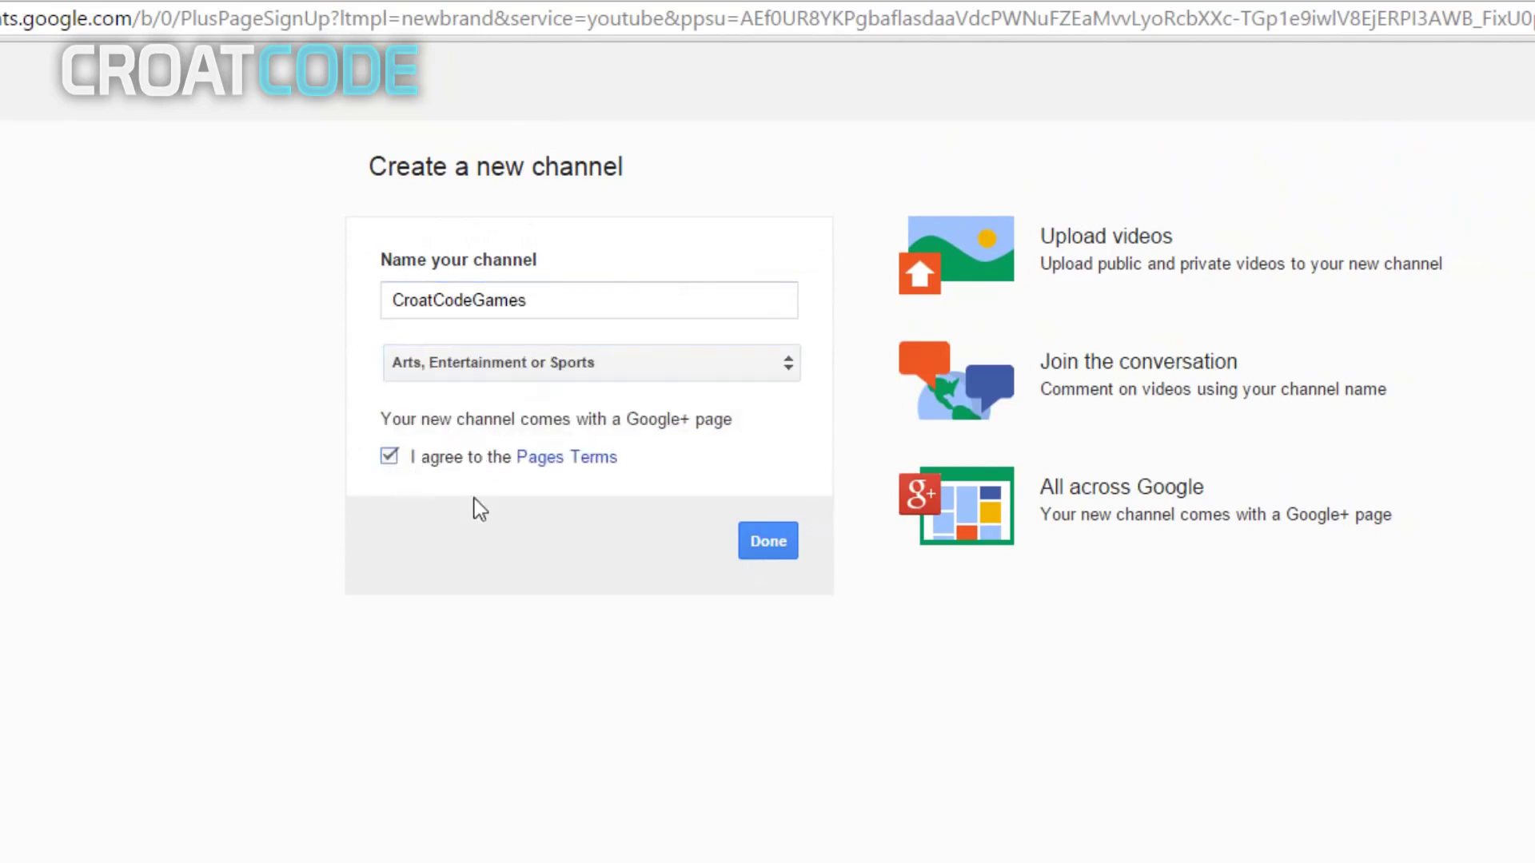
{"action": "left_click", "coordinate": [766, 547]}
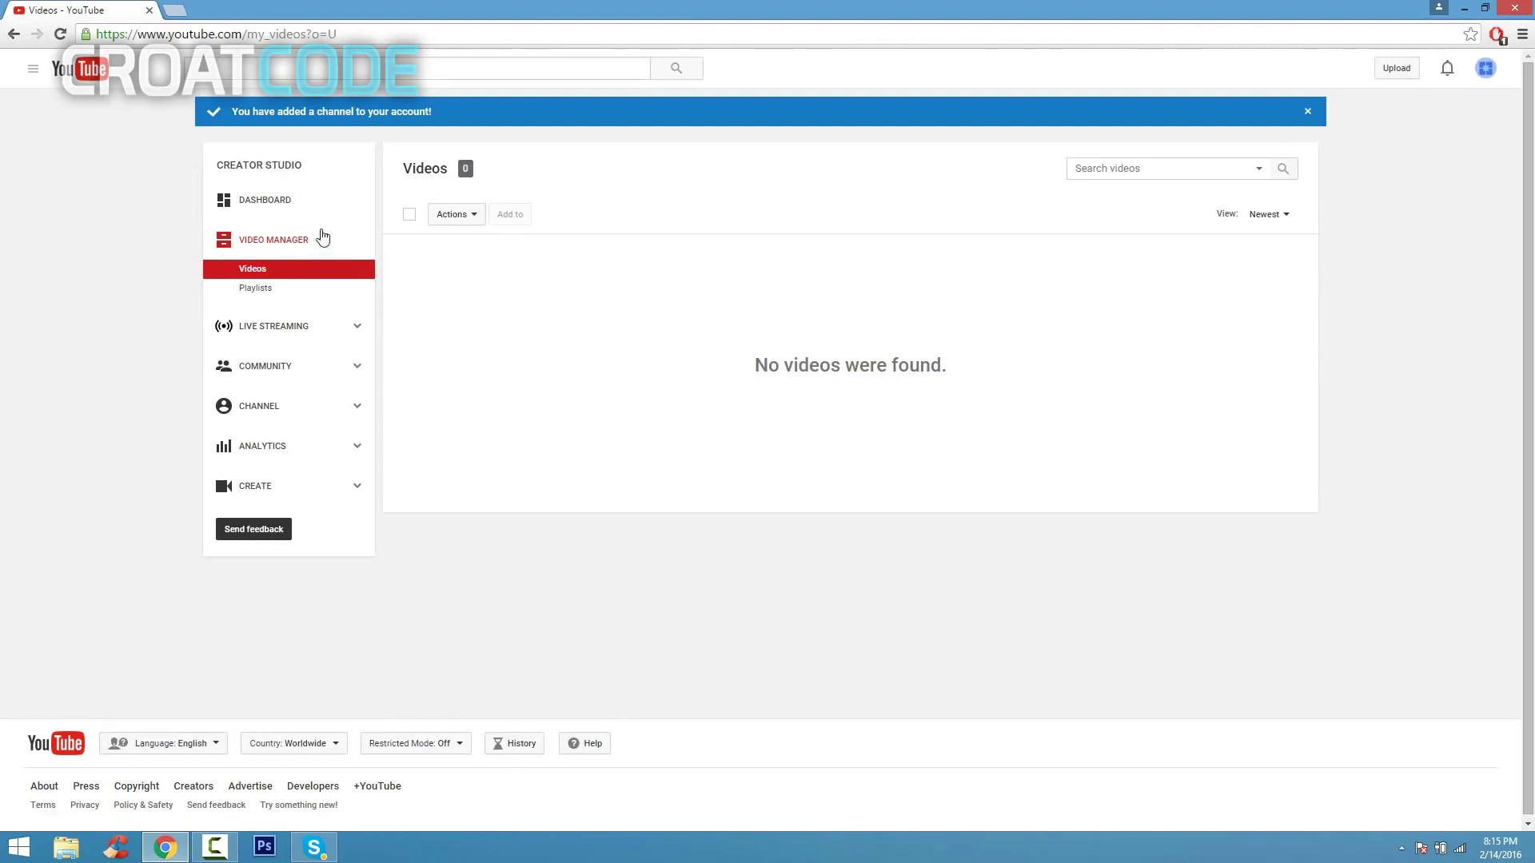
{"action": "left_click", "coordinate": [298, 204]}
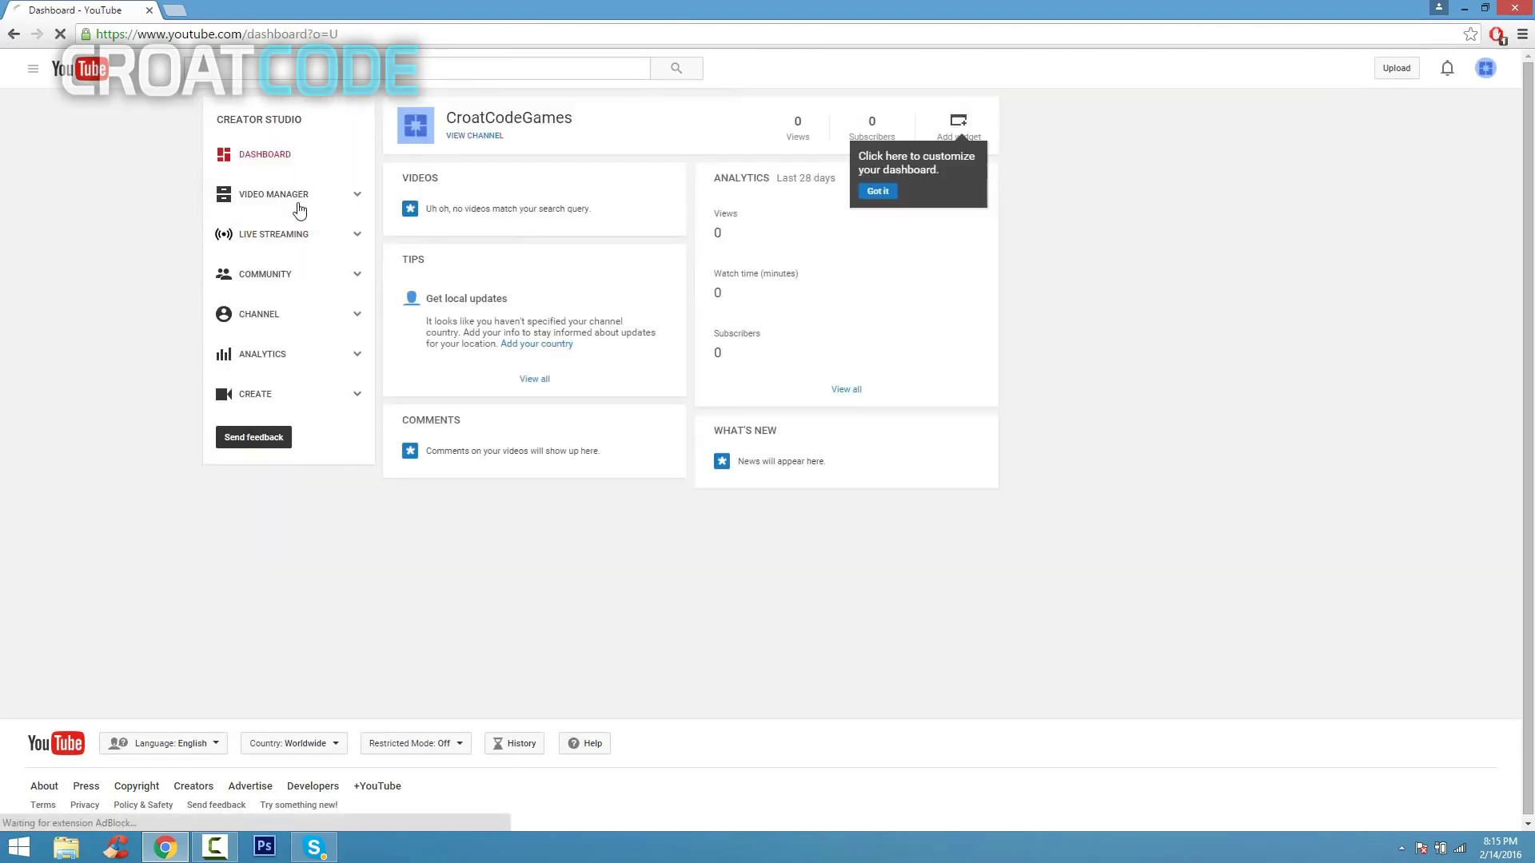
- Dismiss the dashboard tip, go to the CroatCodeGames channel page and start adding channel art
{"action": "left_click", "coordinate": [886, 194]}
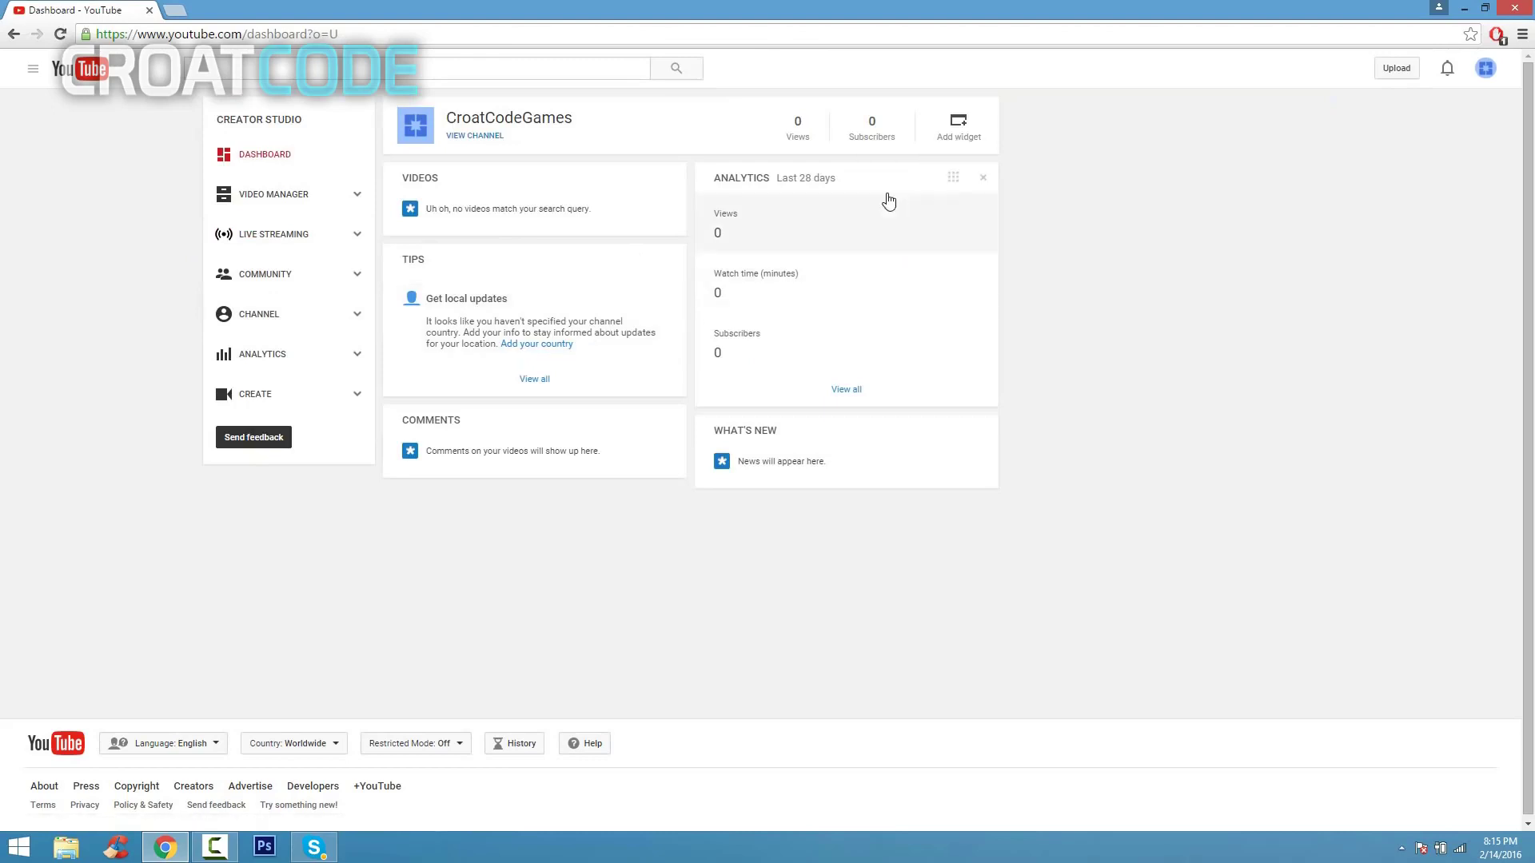
{"action": "left_click", "coordinate": [872, 135]}
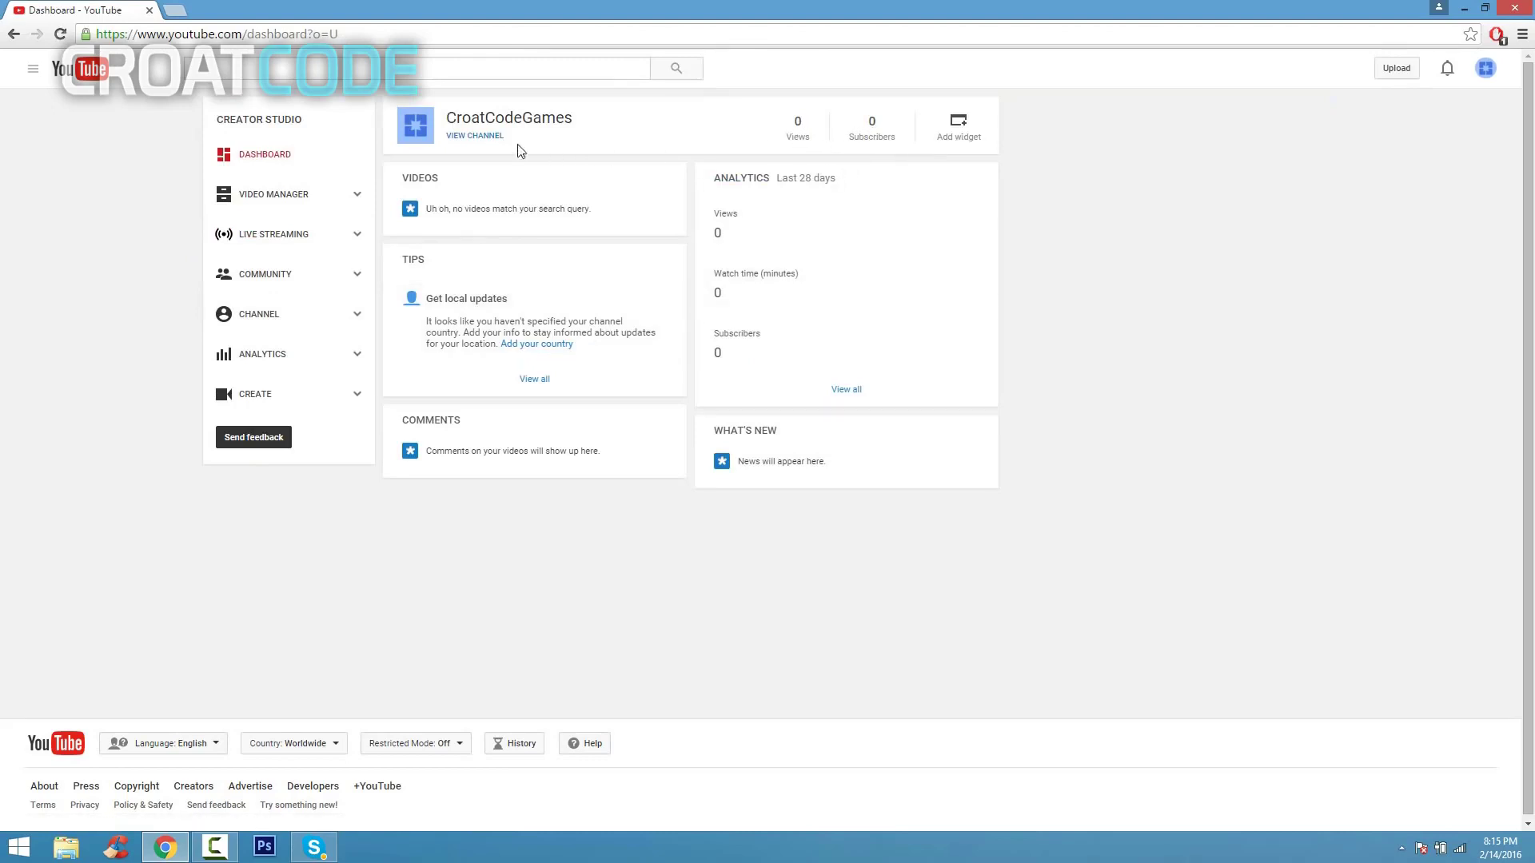
{"action": "left_click", "coordinate": [487, 136]}
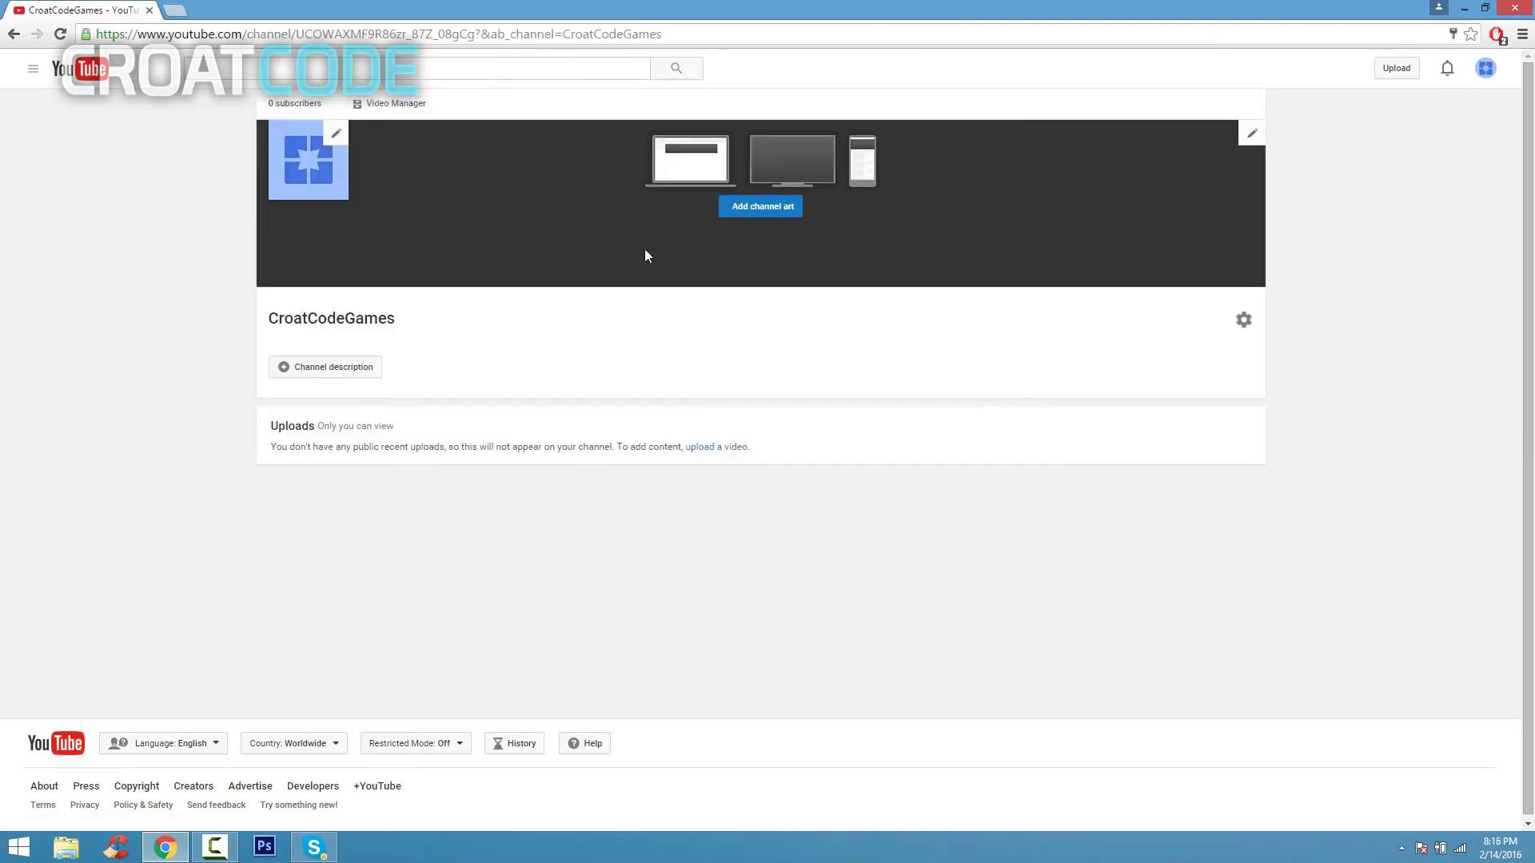
{"action": "left_click", "coordinate": [737, 211]}
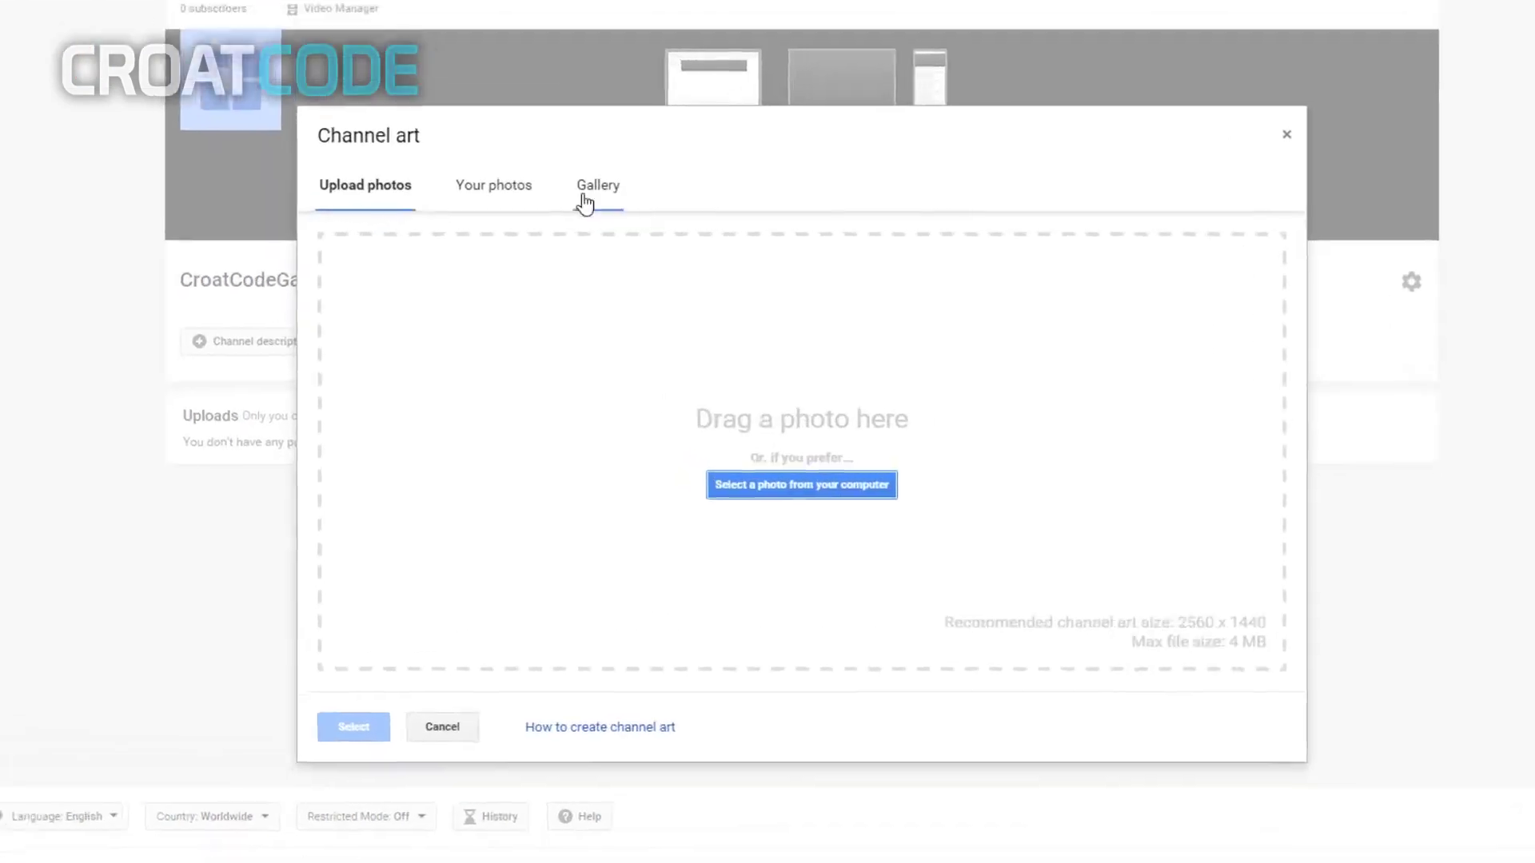
- Upload the banner image from the computer and save it as the channel art
{"action": "left_click", "coordinate": [594, 137]}
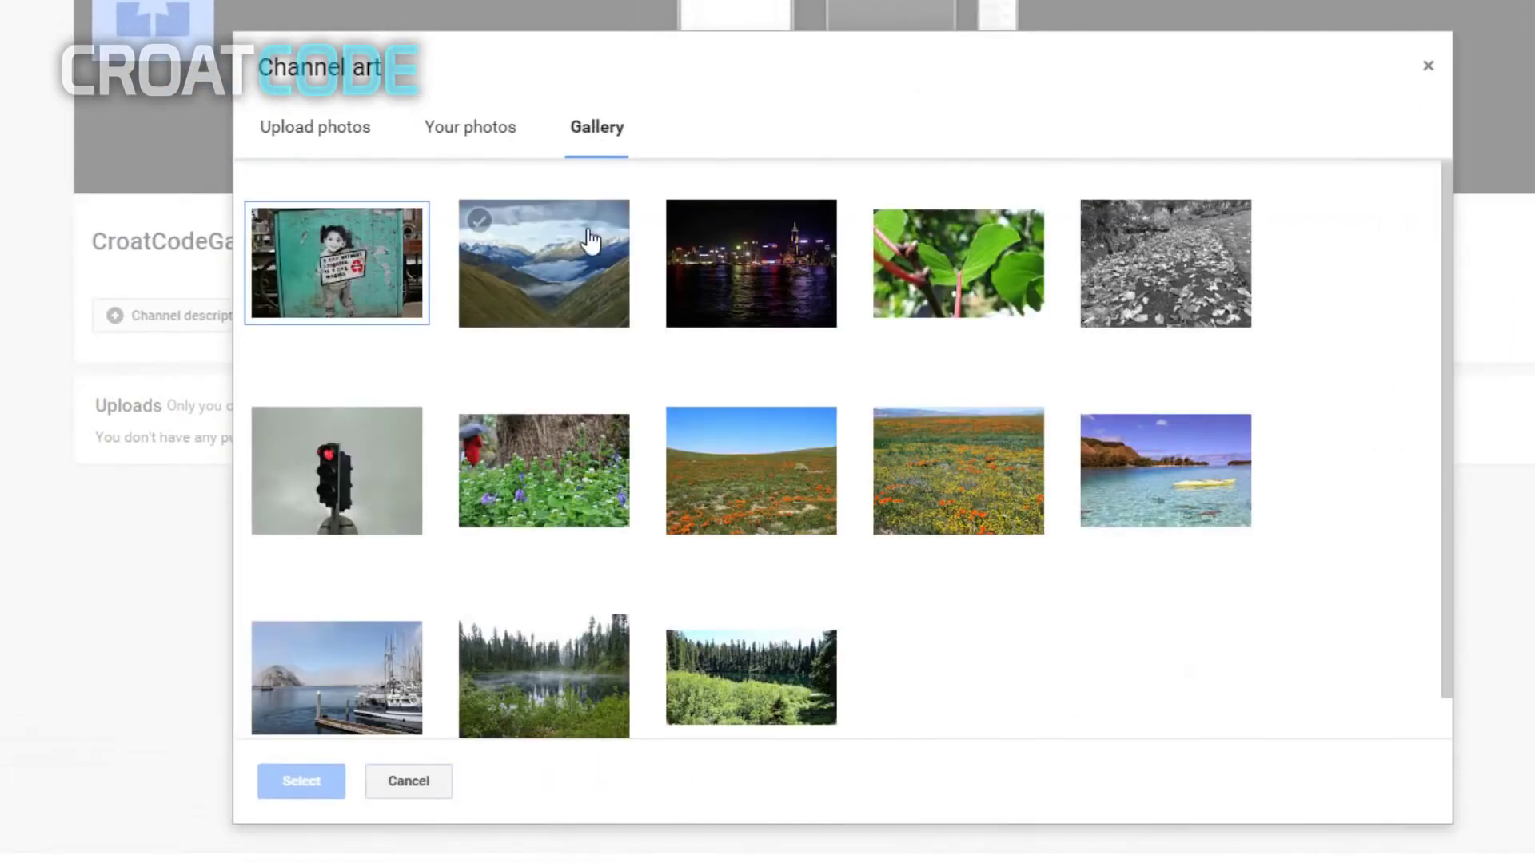
{"action": "left_click", "coordinate": [463, 141]}
{"action": "left_click", "coordinate": [341, 143]}
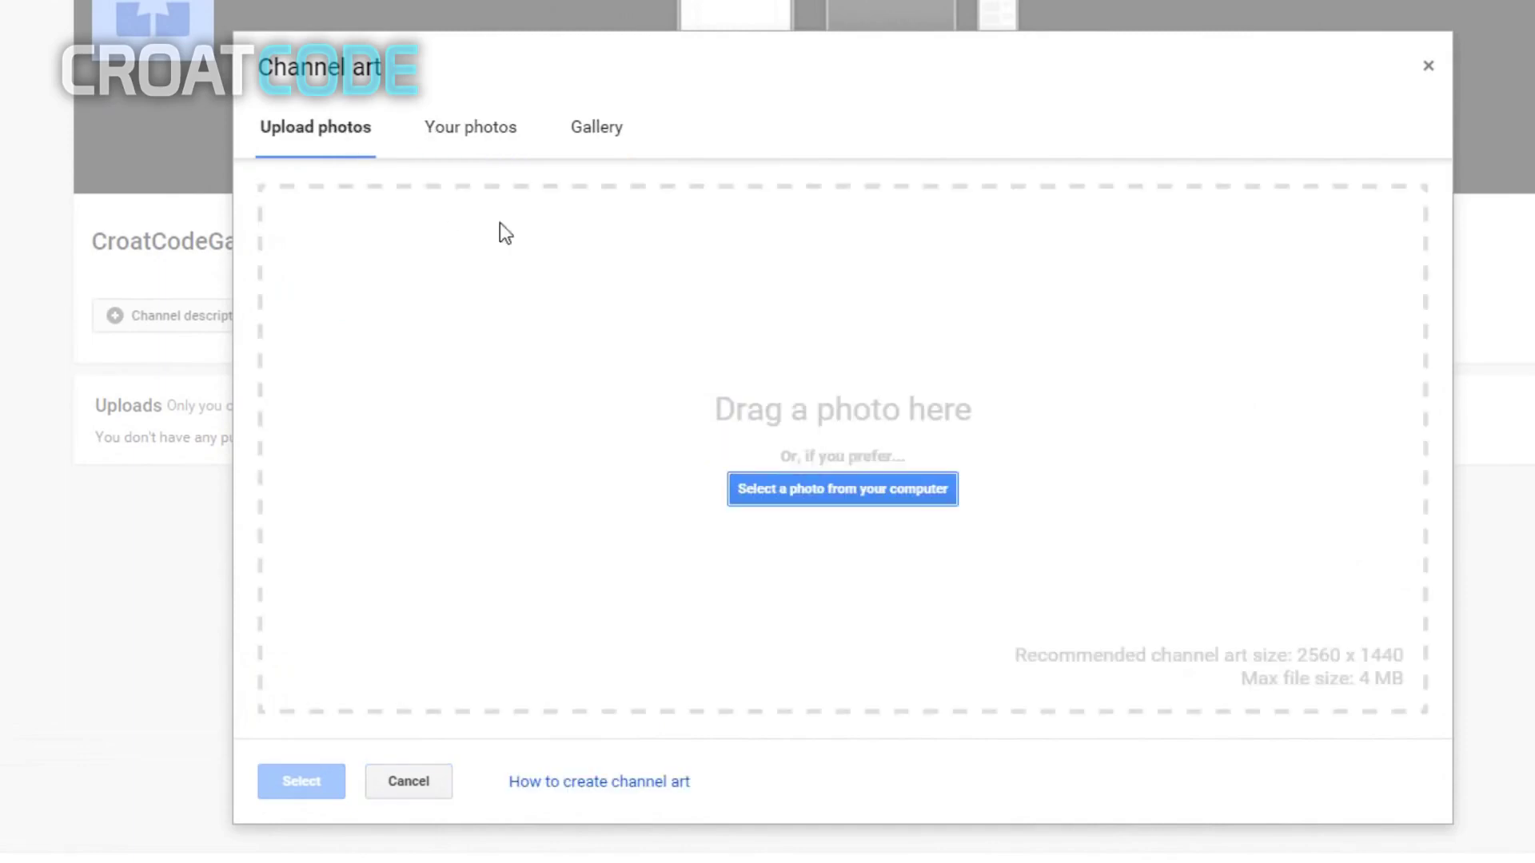
{"action": "left_click", "coordinate": [765, 483]}
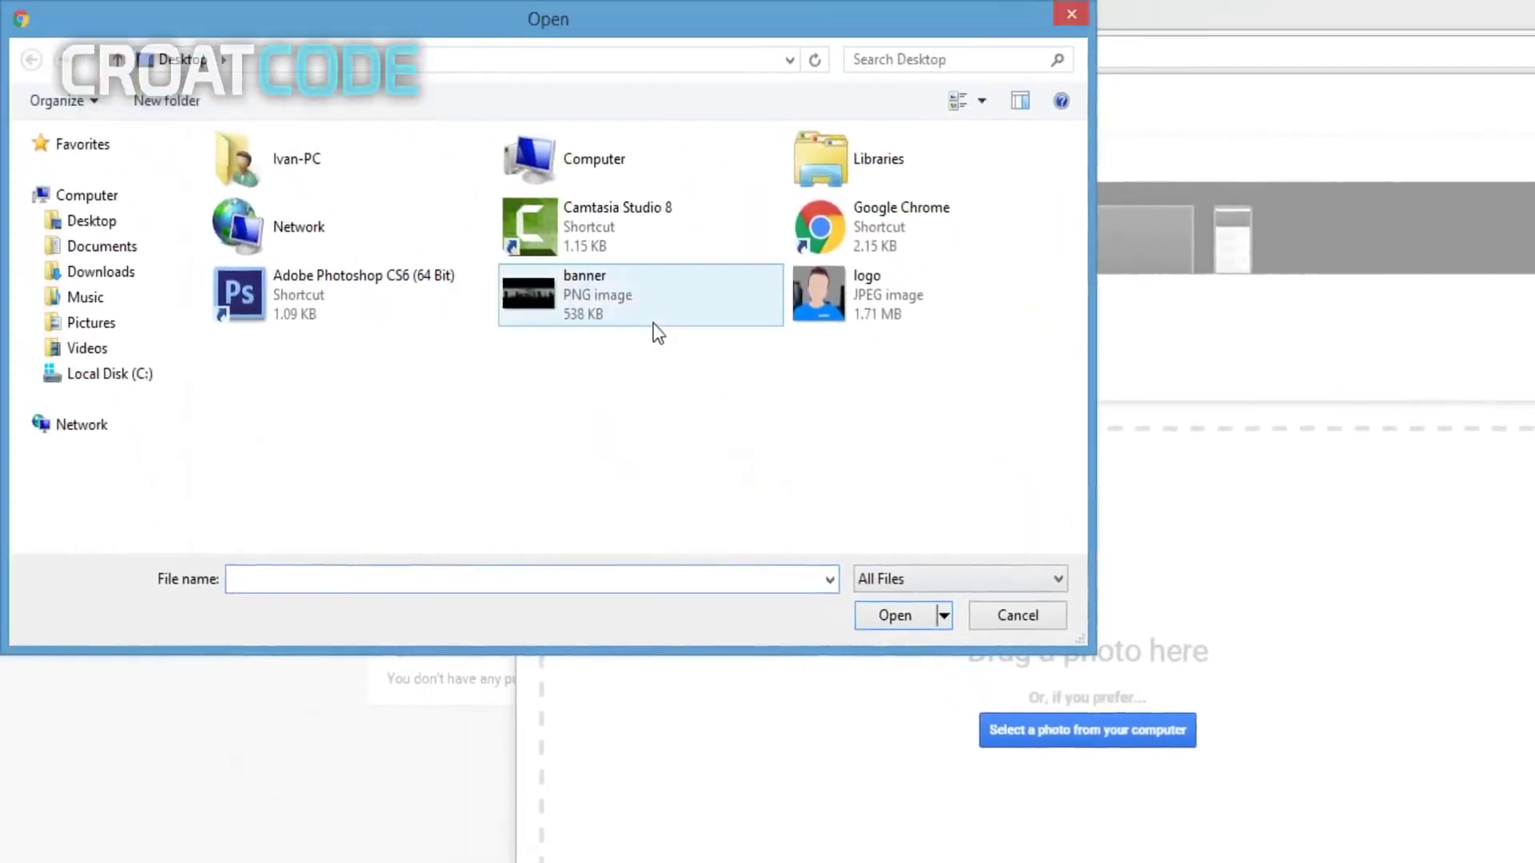
{"action": "left_click", "coordinate": [657, 332]}
{"action": "left_click", "coordinate": [894, 615]}
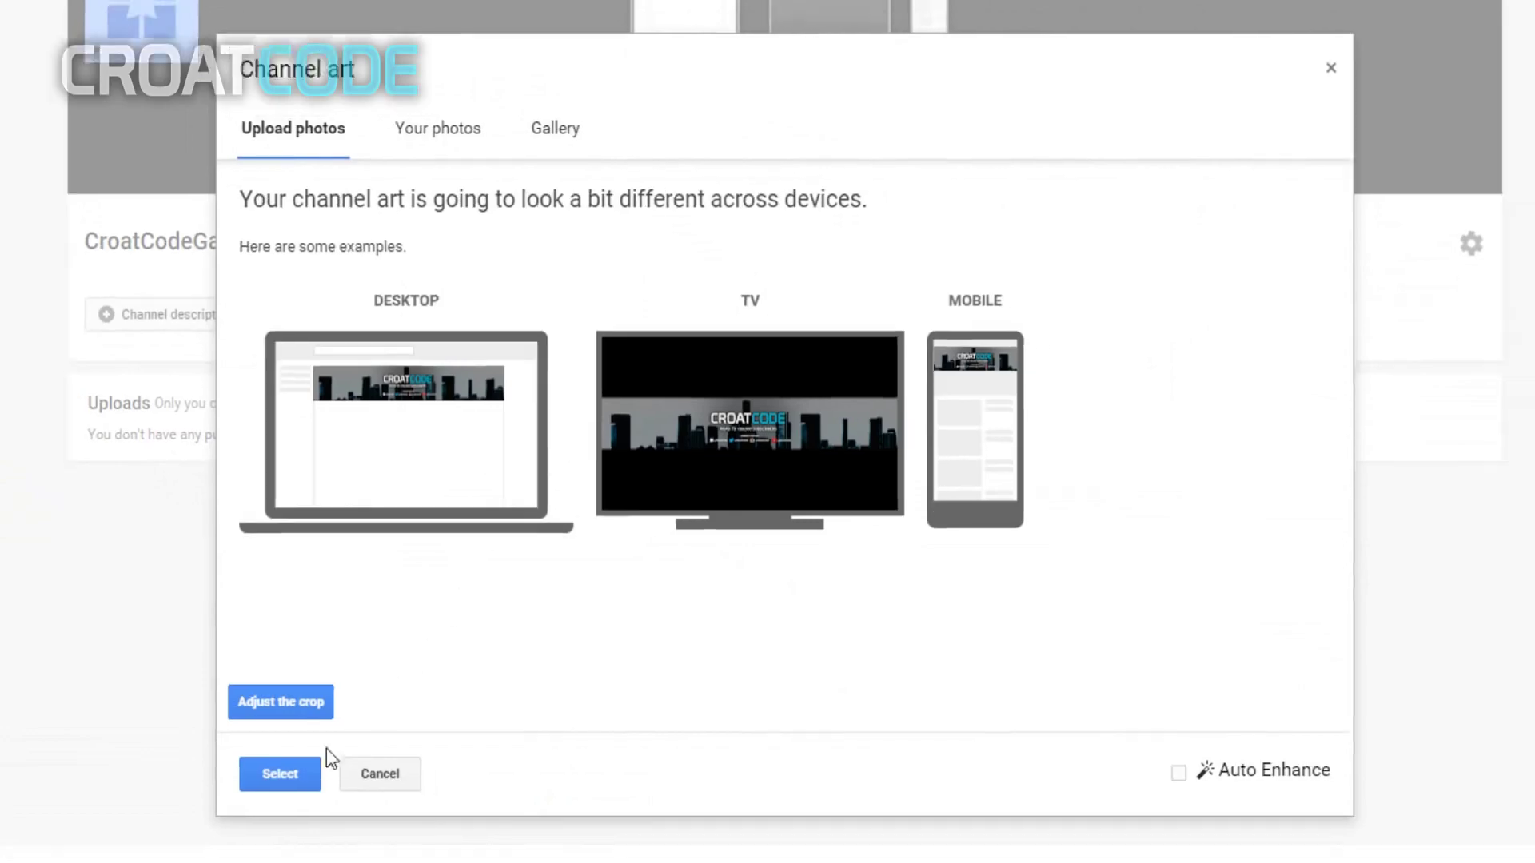
{"action": "left_click", "coordinate": [265, 785]}
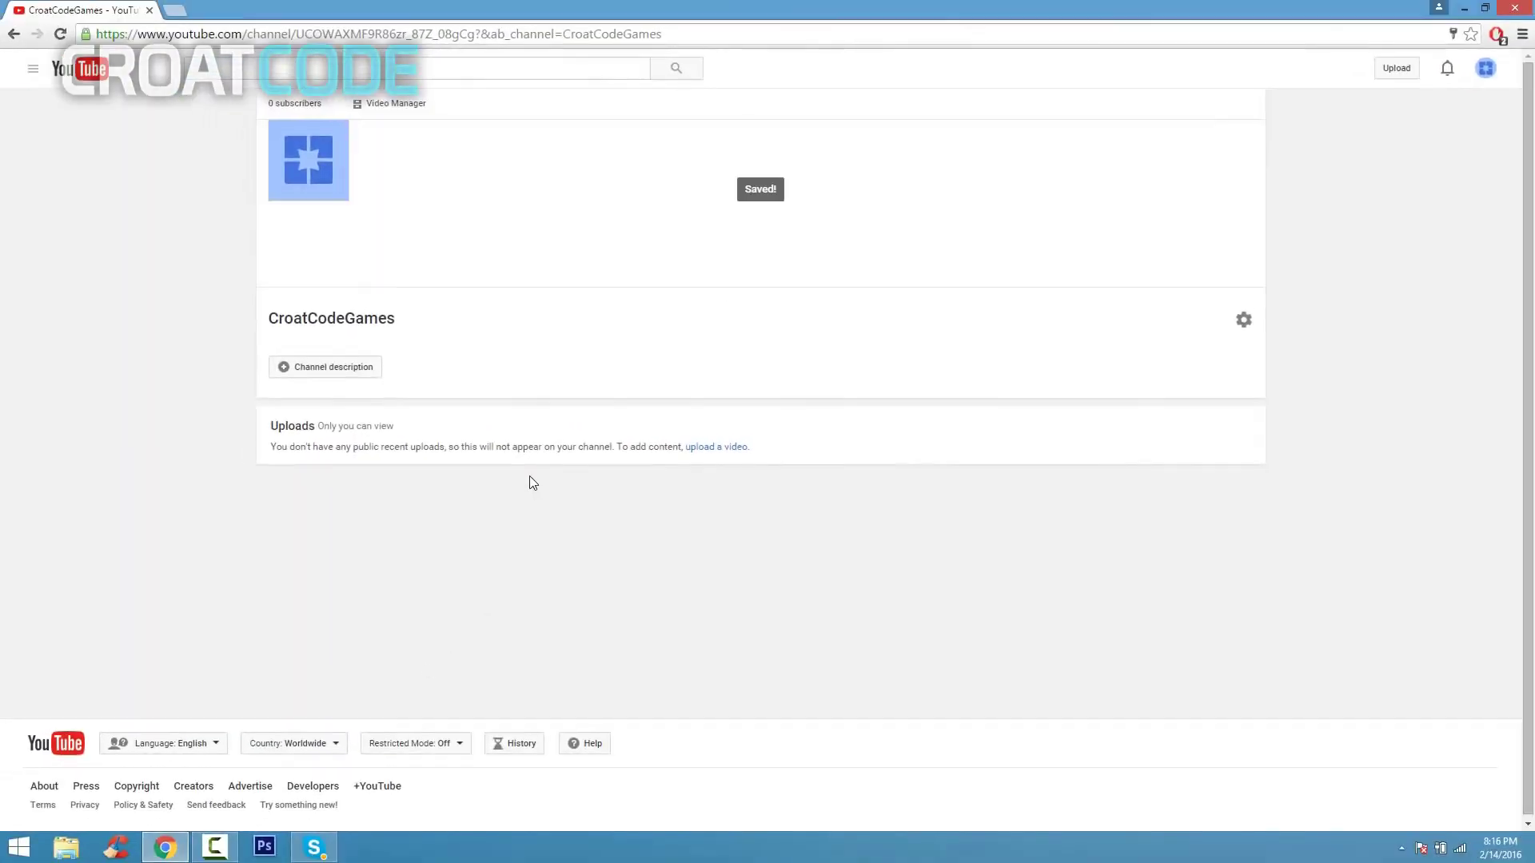
- Edit the channel icon on Google+ by uploading logo.jpg from the computer
{"action": "left_click", "coordinate": [336, 136]}
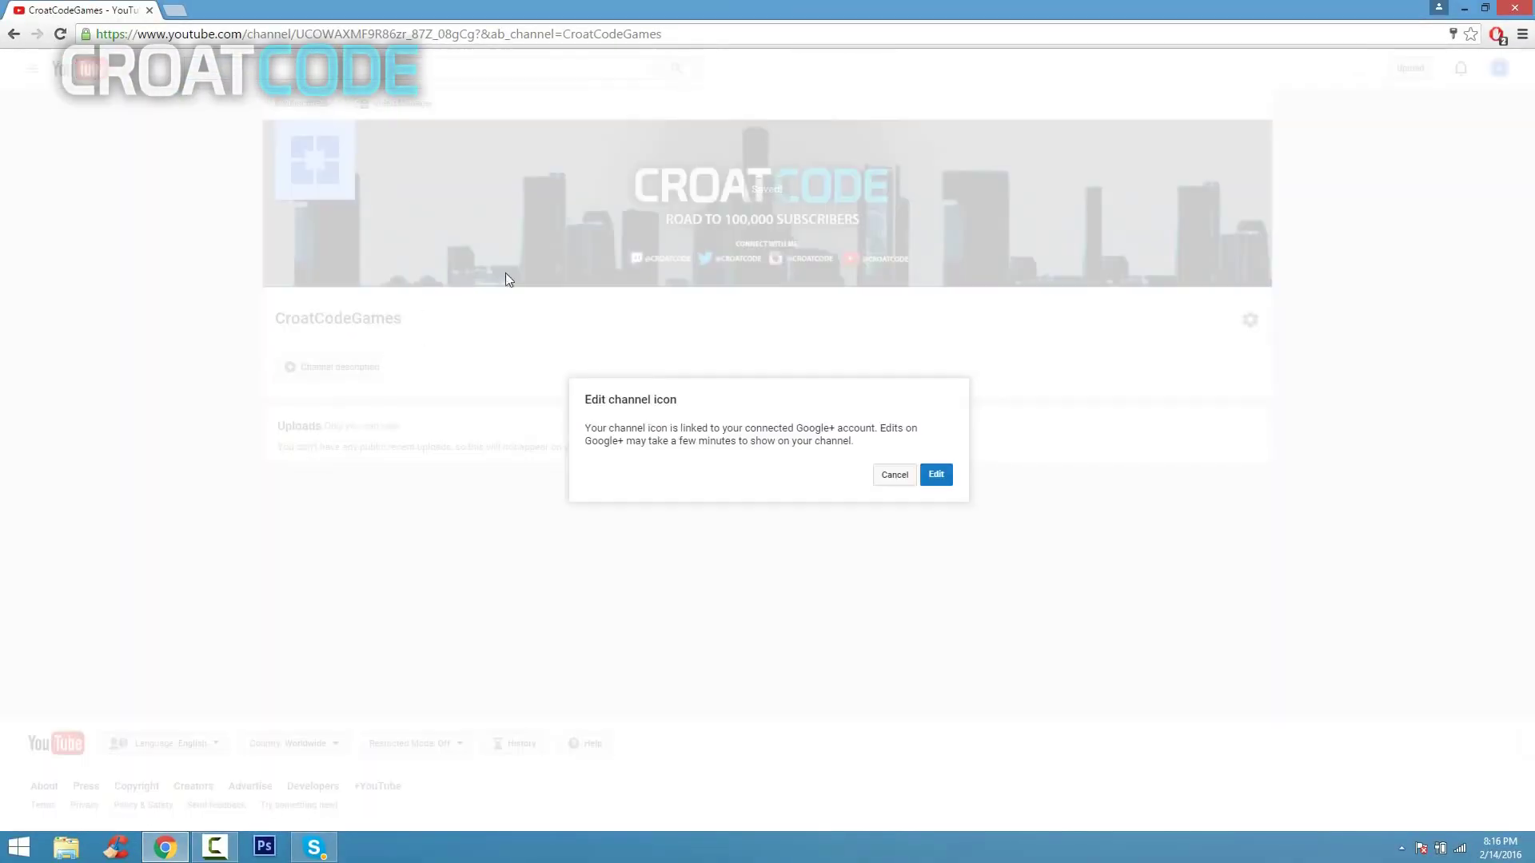
{"action": "left_click", "coordinate": [935, 477]}
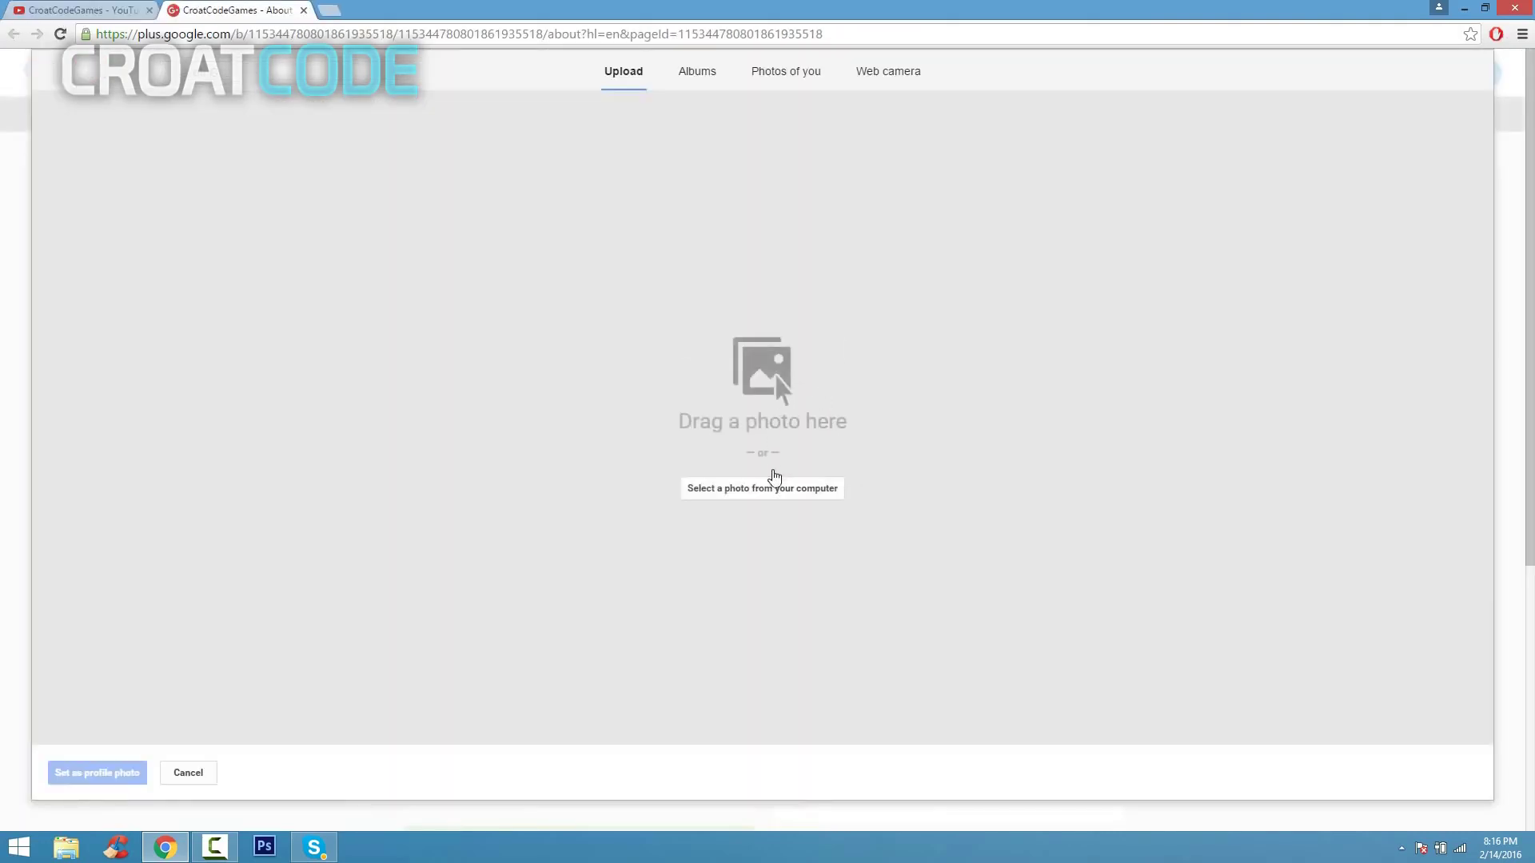
{"action": "left_click", "coordinate": [770, 489]}
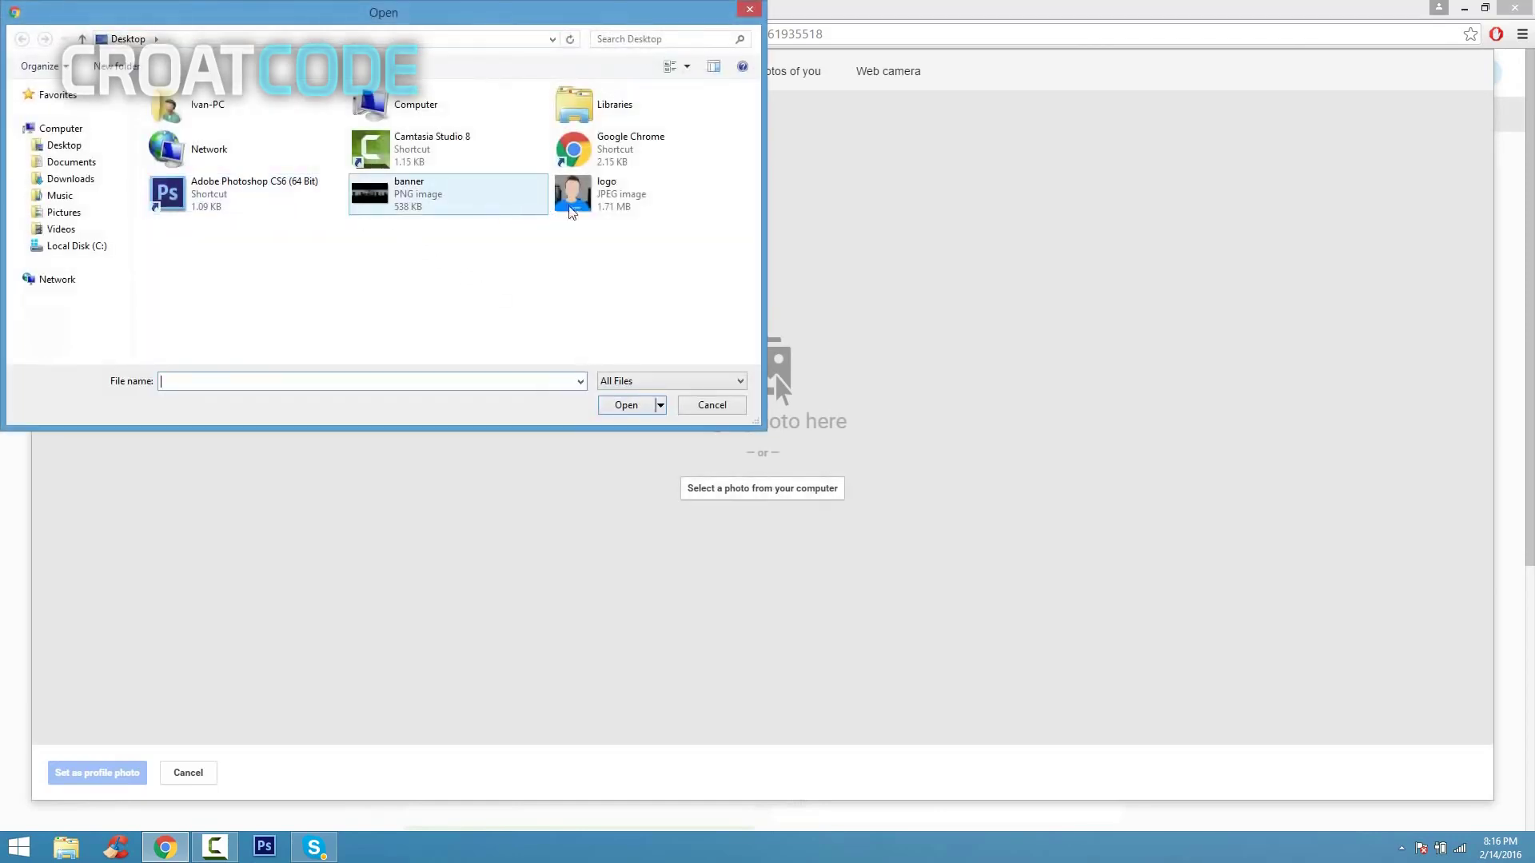
{"action": "left_click", "coordinate": [607, 194]}
{"action": "left_click", "coordinate": [614, 406]}
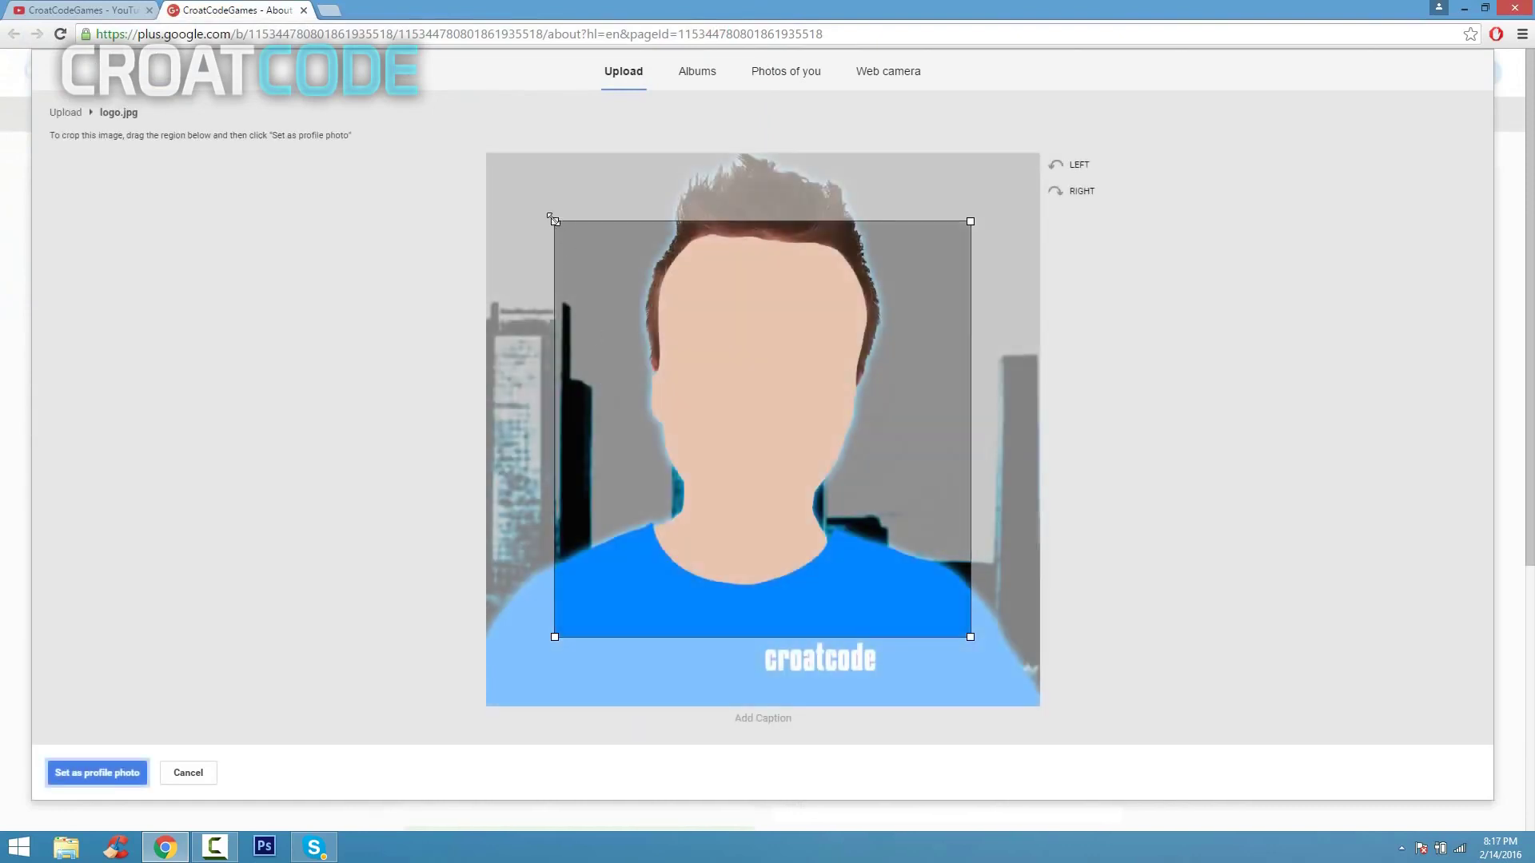
- Crop the logo to the full image, set it as profile photo, and reload the YouTube channel
{"action": "left_click_drag", "start_coordinate": [549, 217], "coordinate": [452, 118]}
{"action": "left_click_drag", "start_coordinate": [970, 639], "coordinate": [1161, 792]}
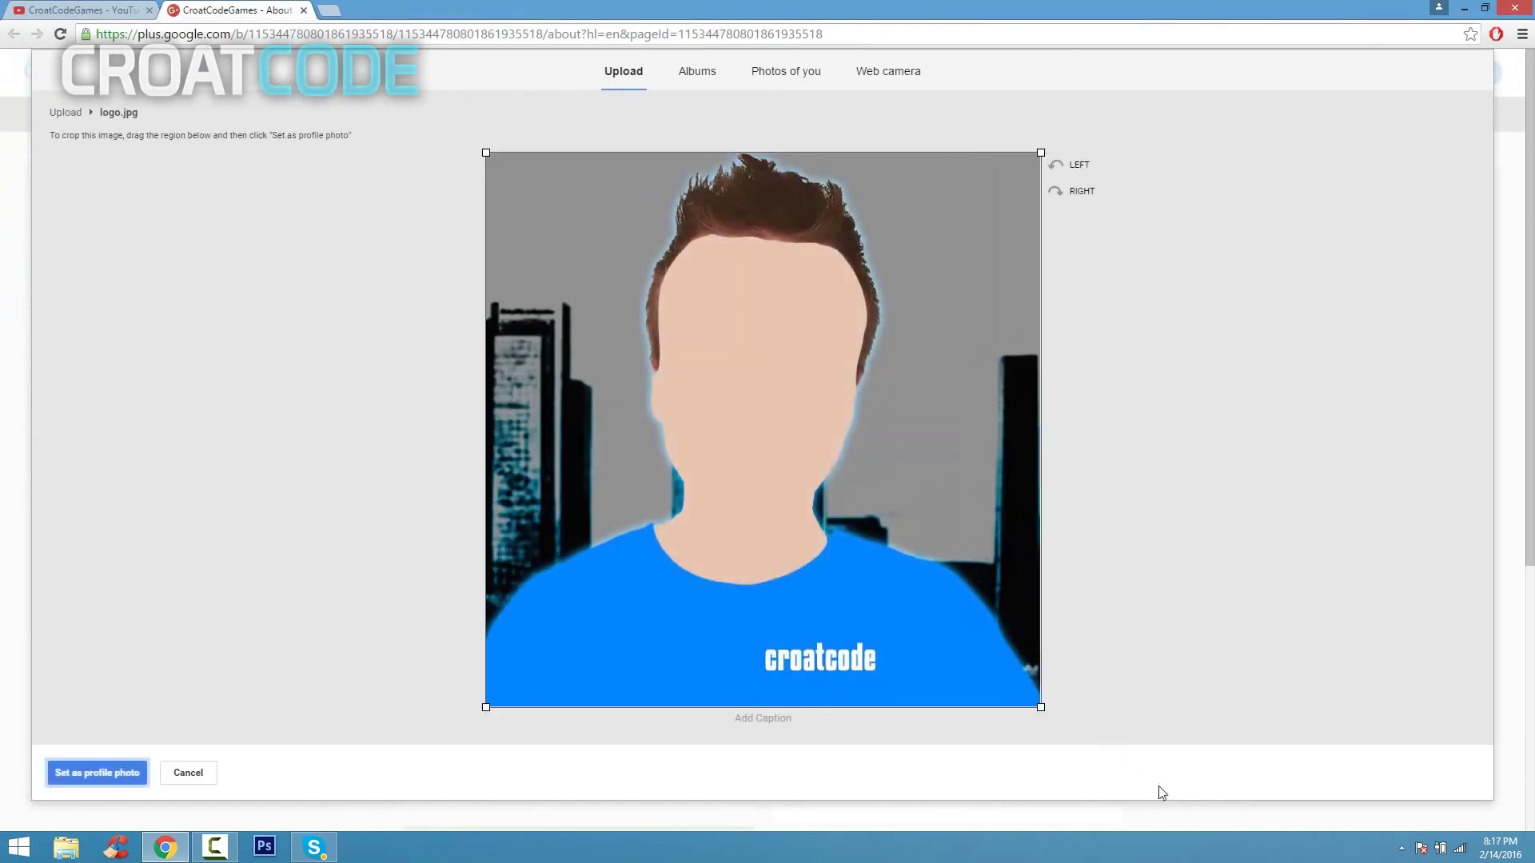
{"action": "left_click", "coordinate": [130, 774]}
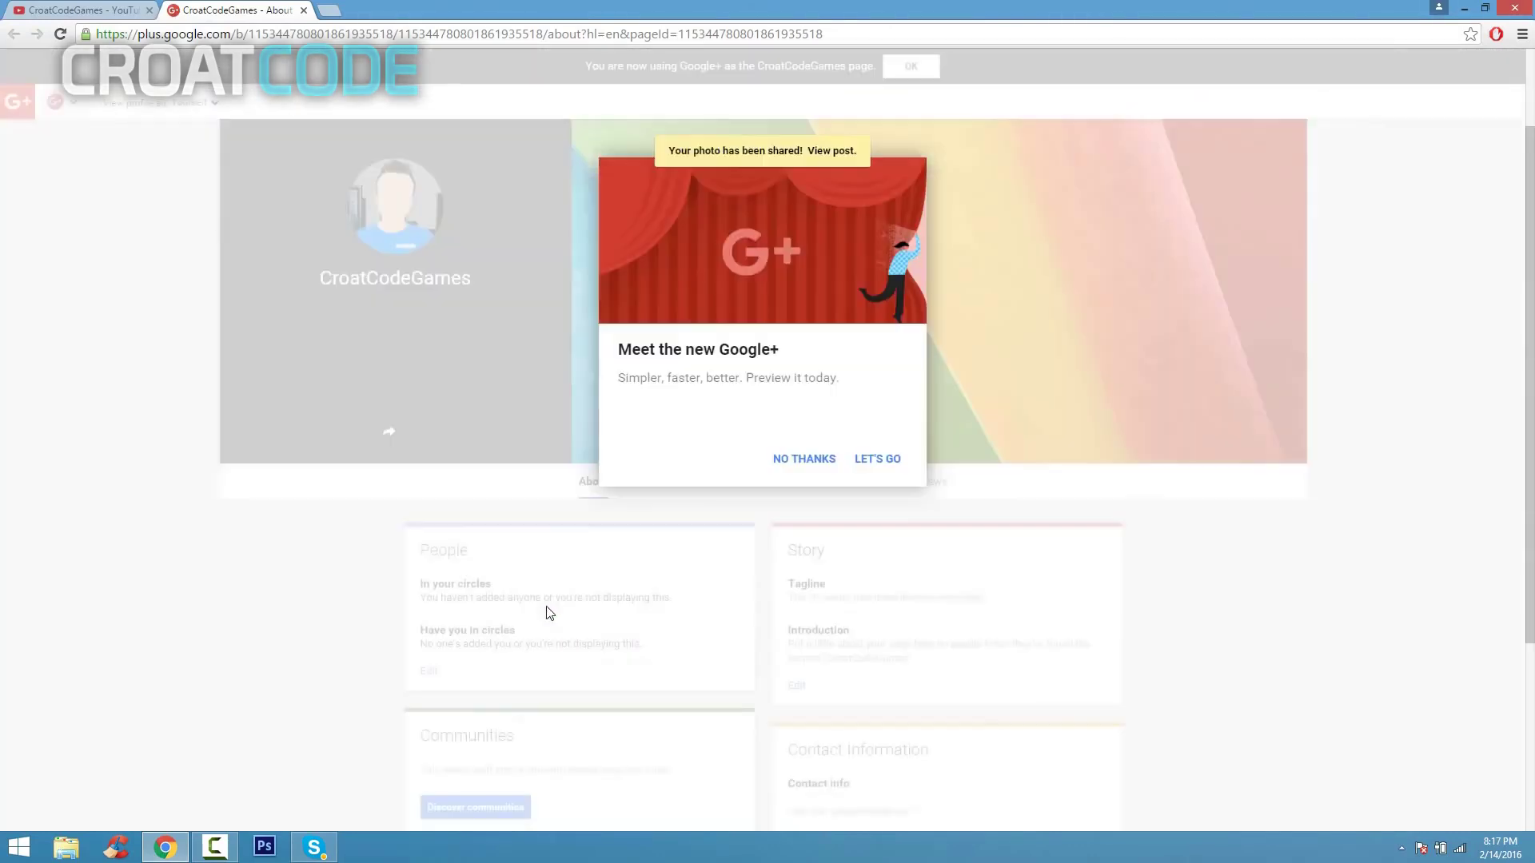
{"action": "left_click", "coordinate": [804, 460]}
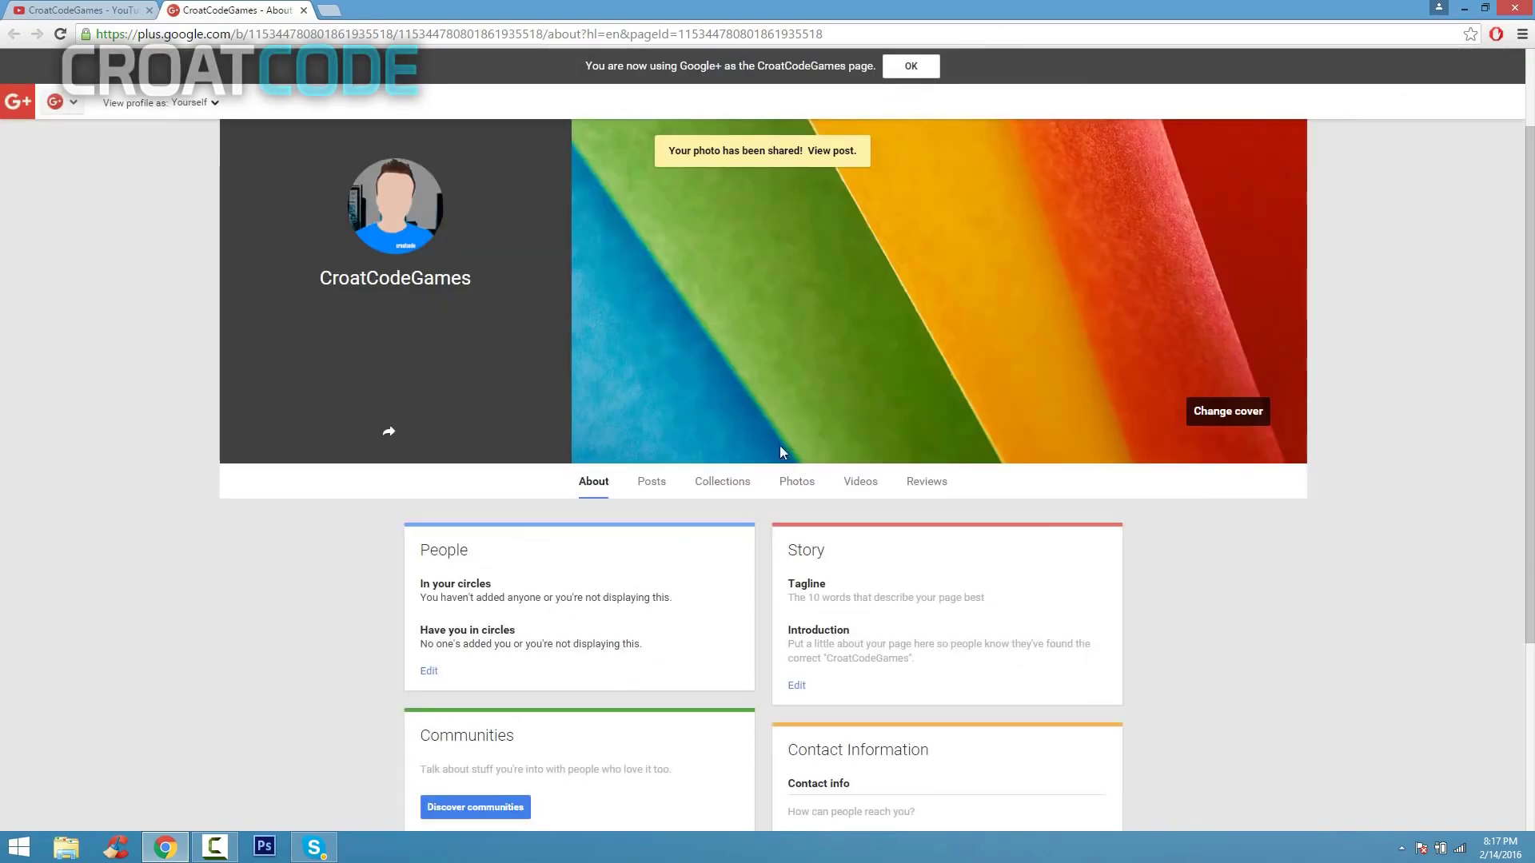
{"action": "left_click", "coordinate": [80, 10]}
{"action": "left_click", "coordinate": [60, 34]}
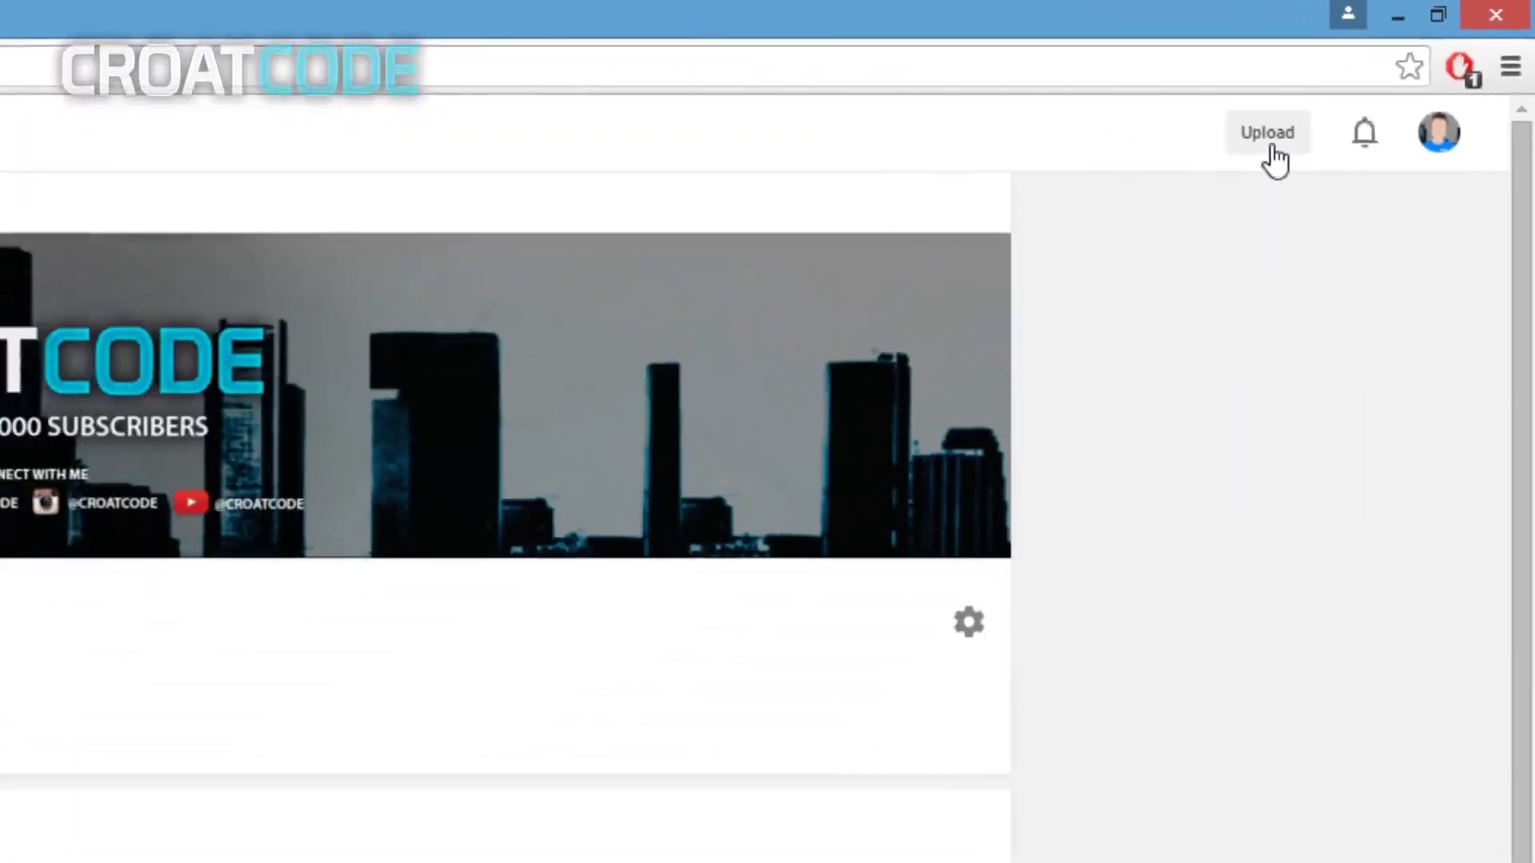
- Upload the GTA 5 video file from the Videos folder
{"action": "left_click", "coordinate": [975, 313]}
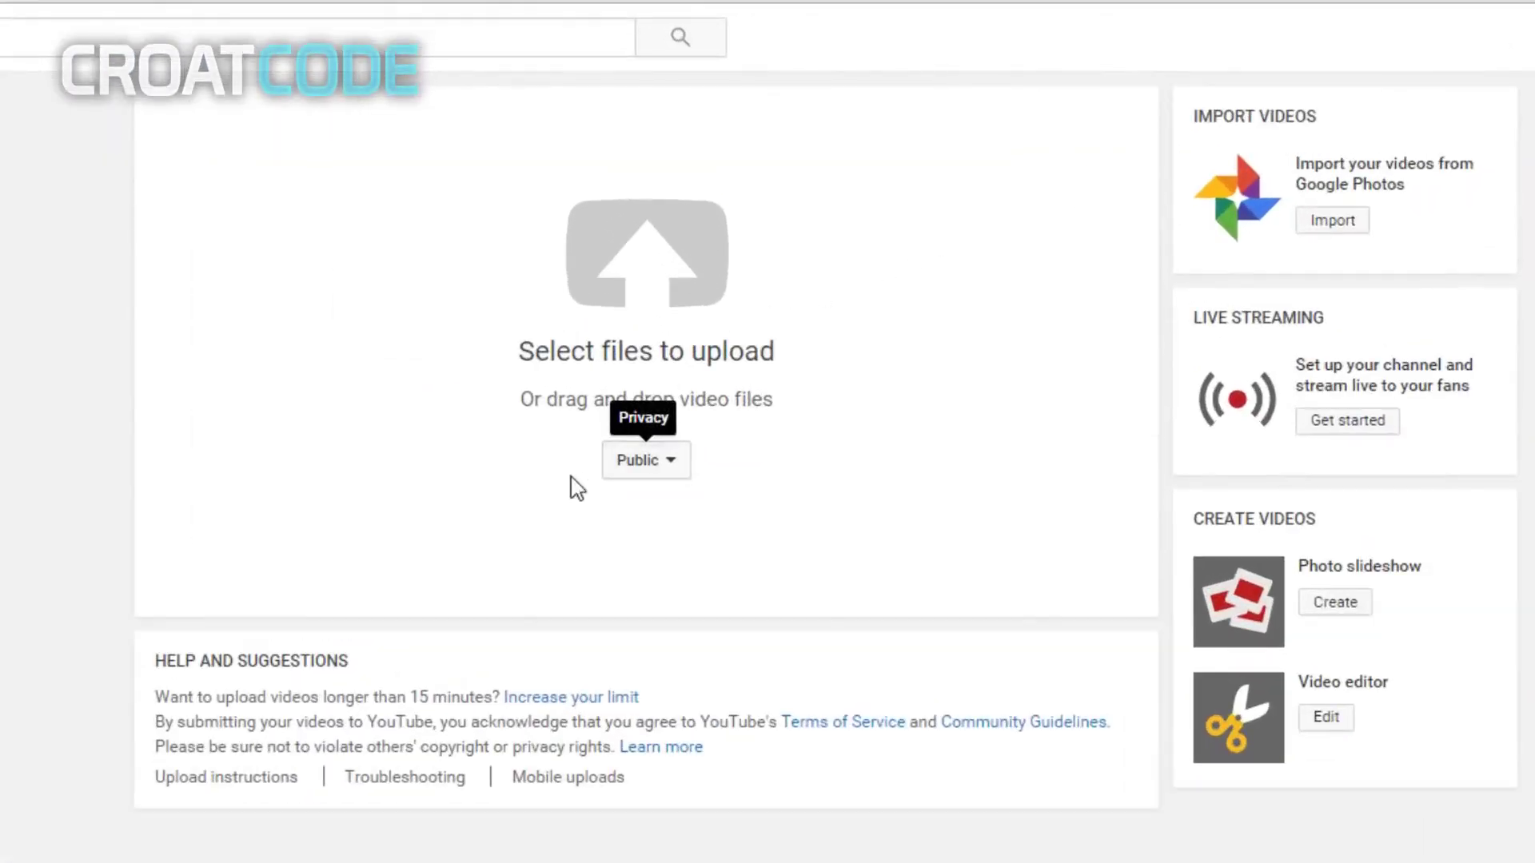
{"action": "left_click", "coordinate": [635, 286]}
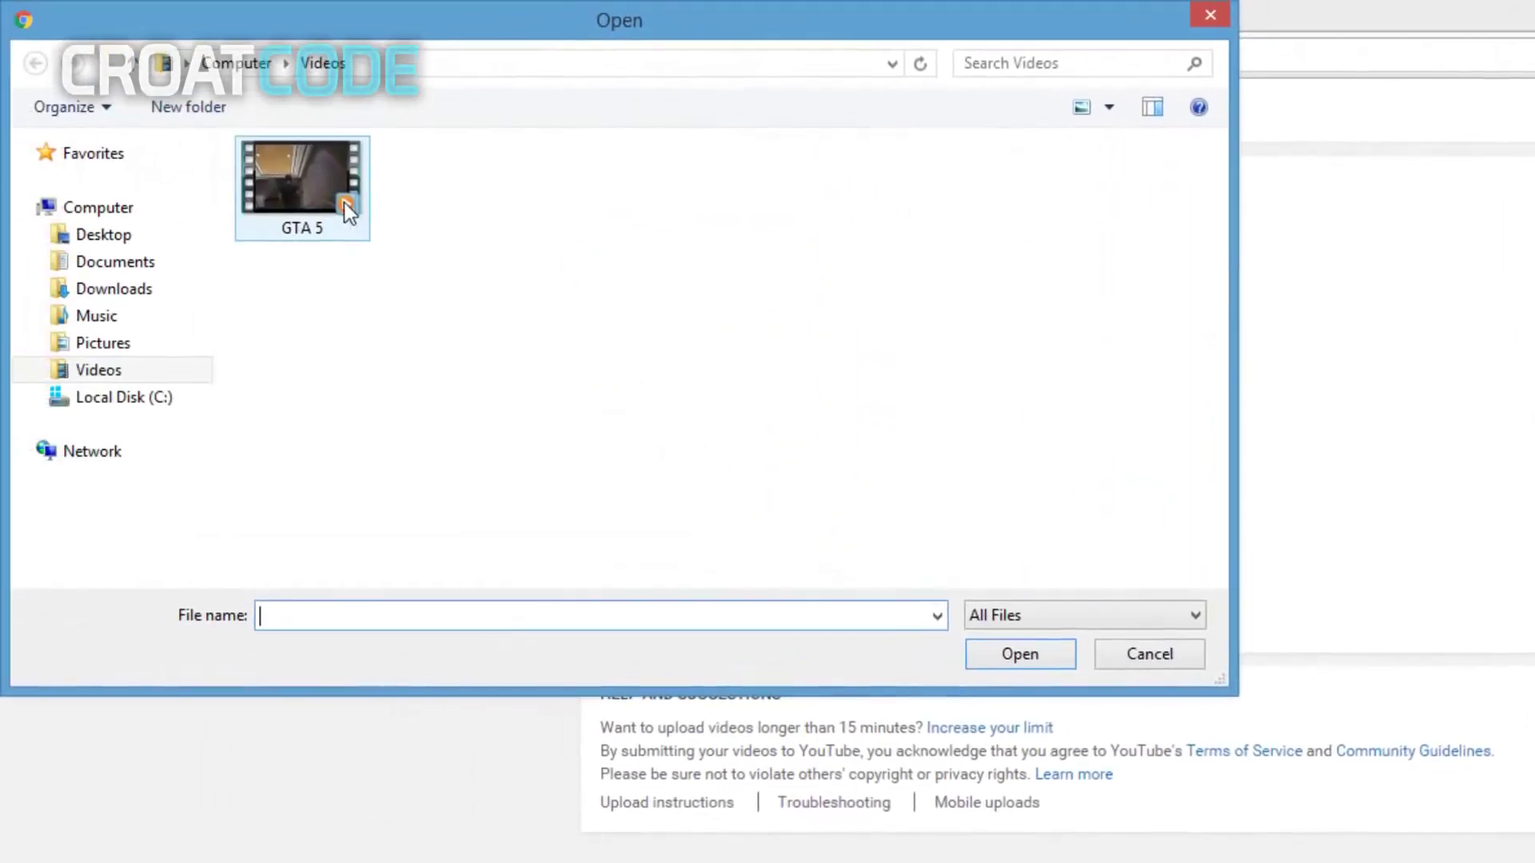
{"action": "left_click", "coordinate": [220, 185]}
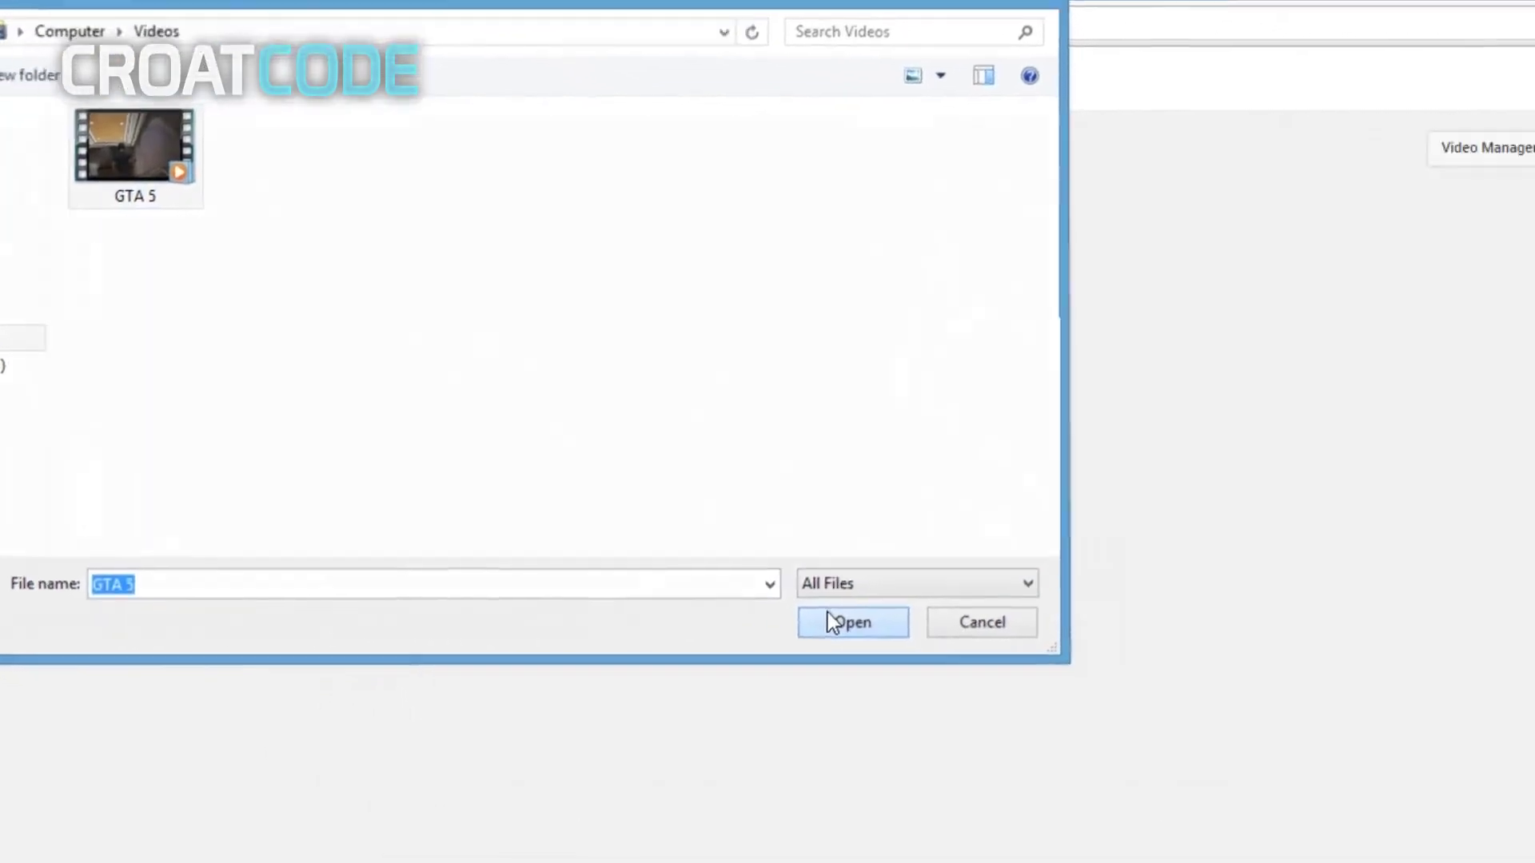
{"action": "left_click", "coordinate": [1000, 654]}
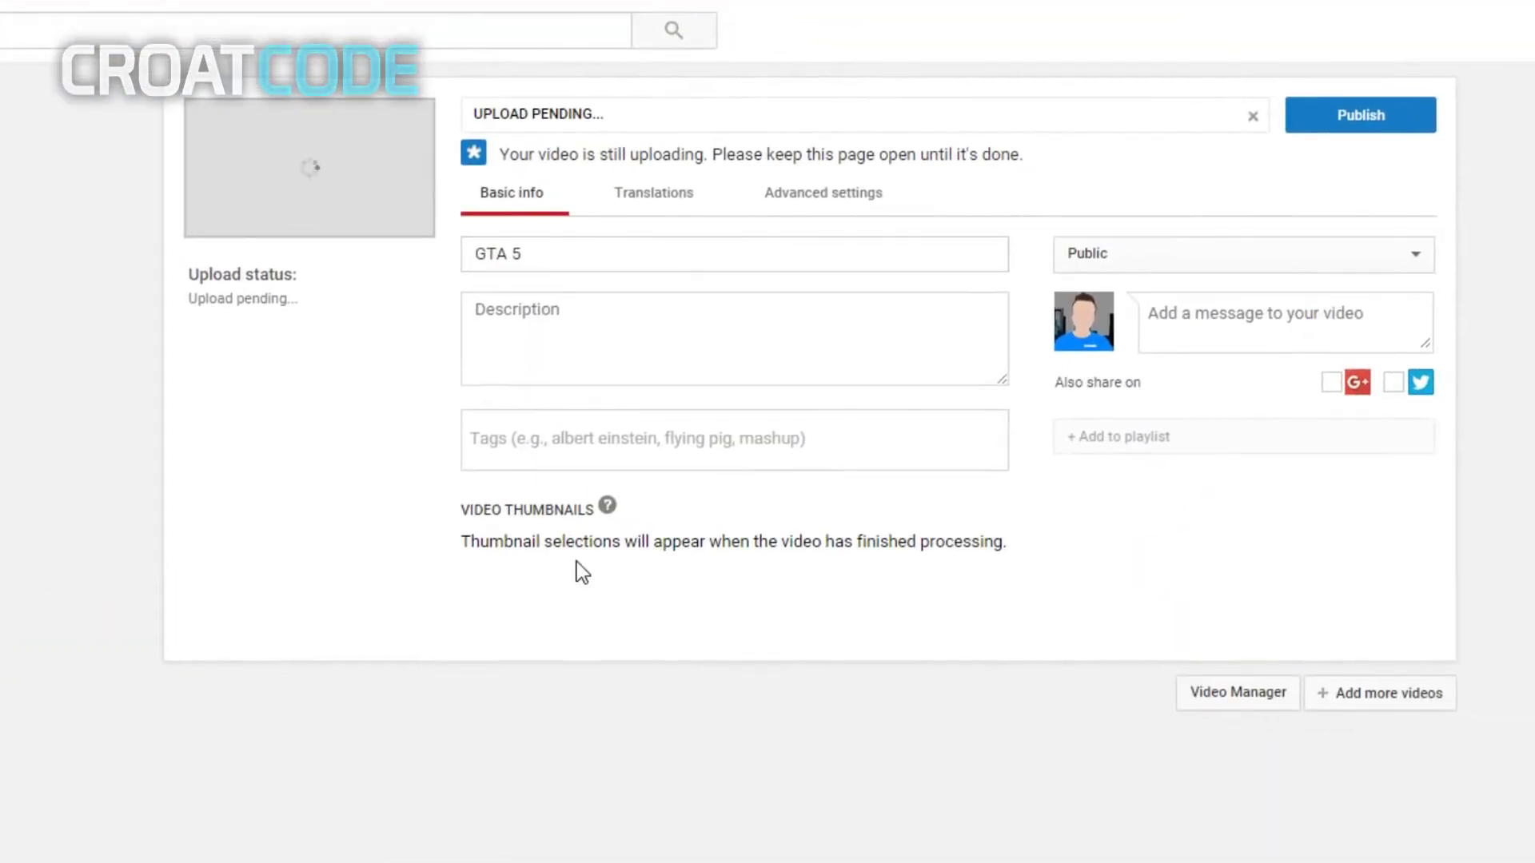
- Title the video 'GTA 5 - Jumping Off A Helicopter' and write its description starting 'This is some Grand Theft Auto 5'
{"action": "left_click", "coordinate": [573, 258]}
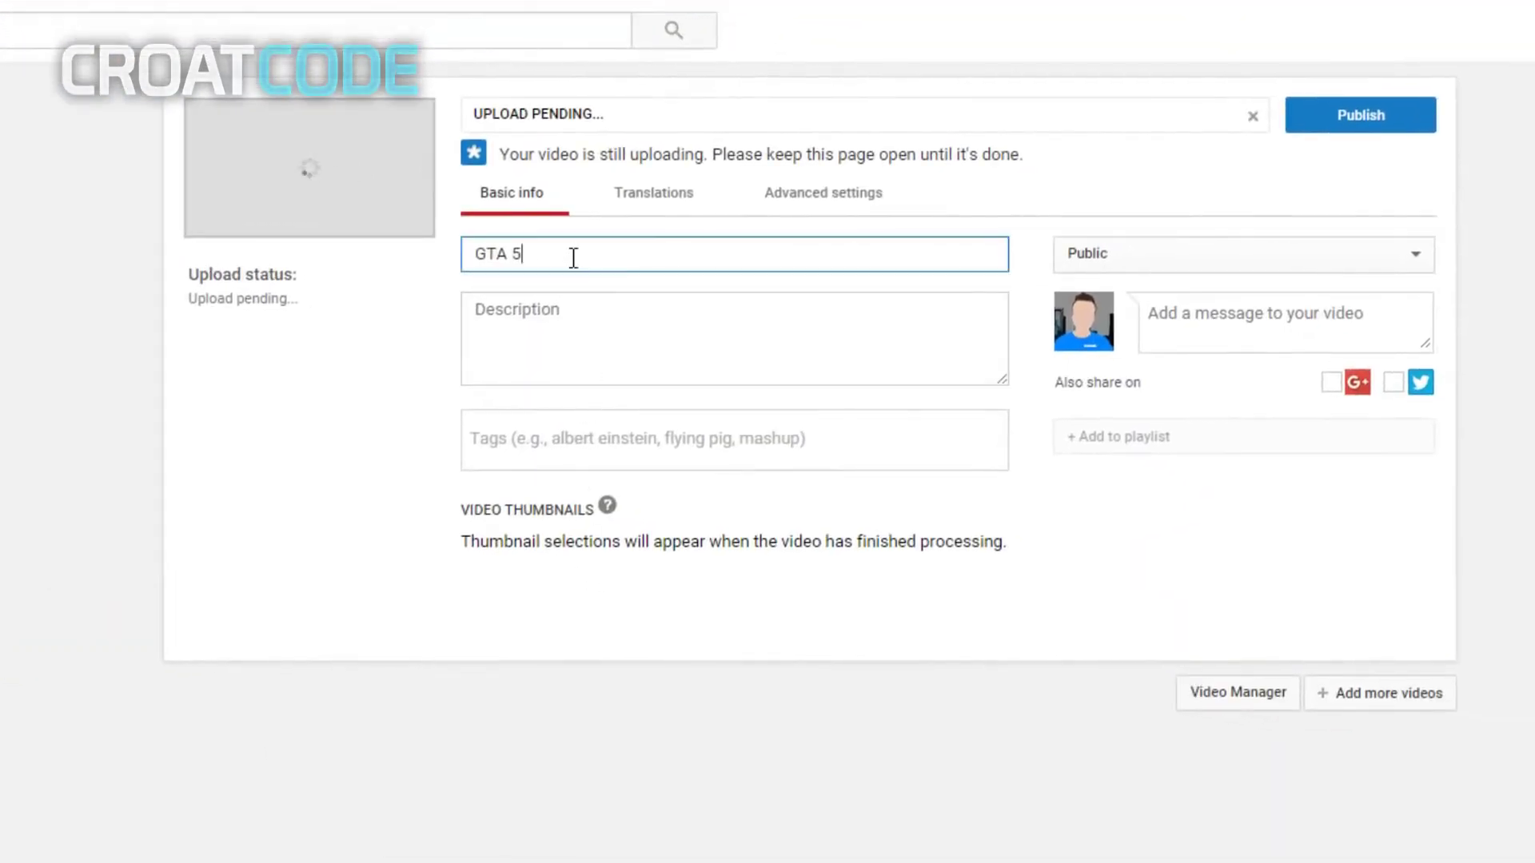
{"action": "type", "text": "- Jumping "}
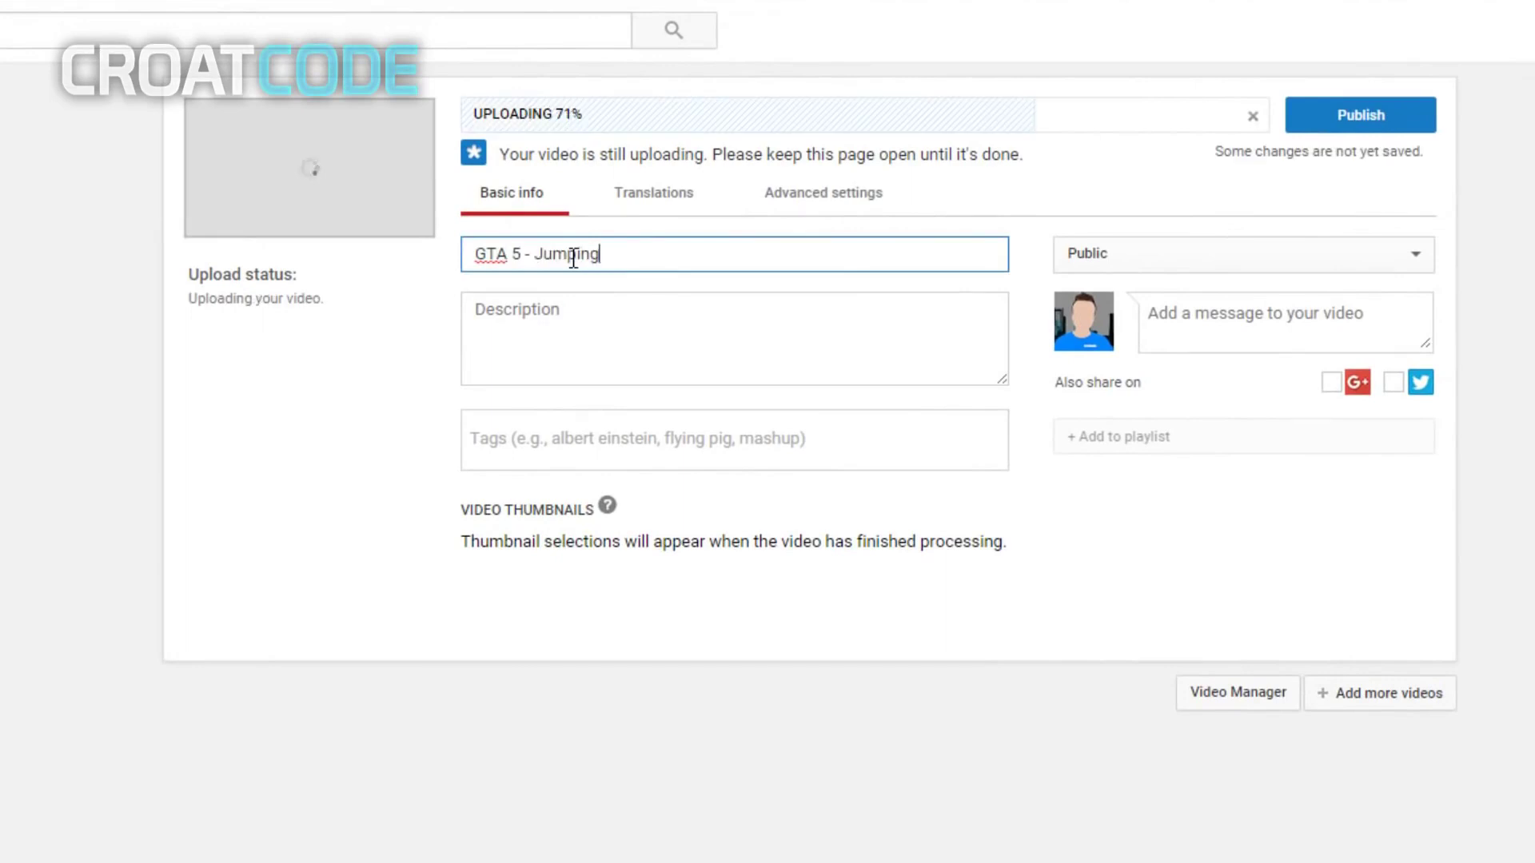
{"action": "type", "text": "Off A Heli"}
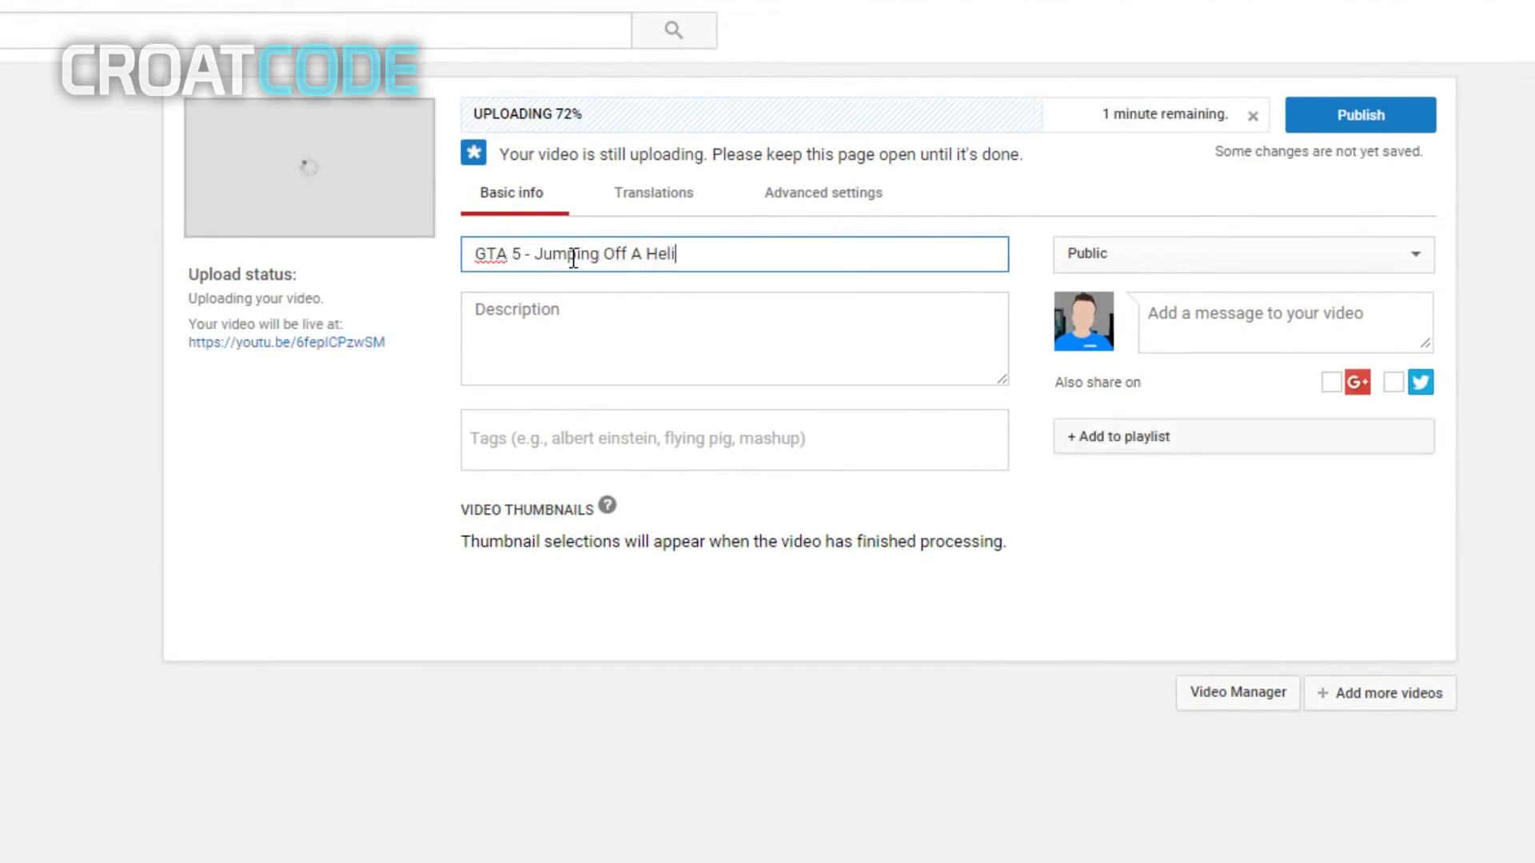
{"action": "type", "text": "copter!"}
{"action": "left_click", "coordinate": [650, 315]}
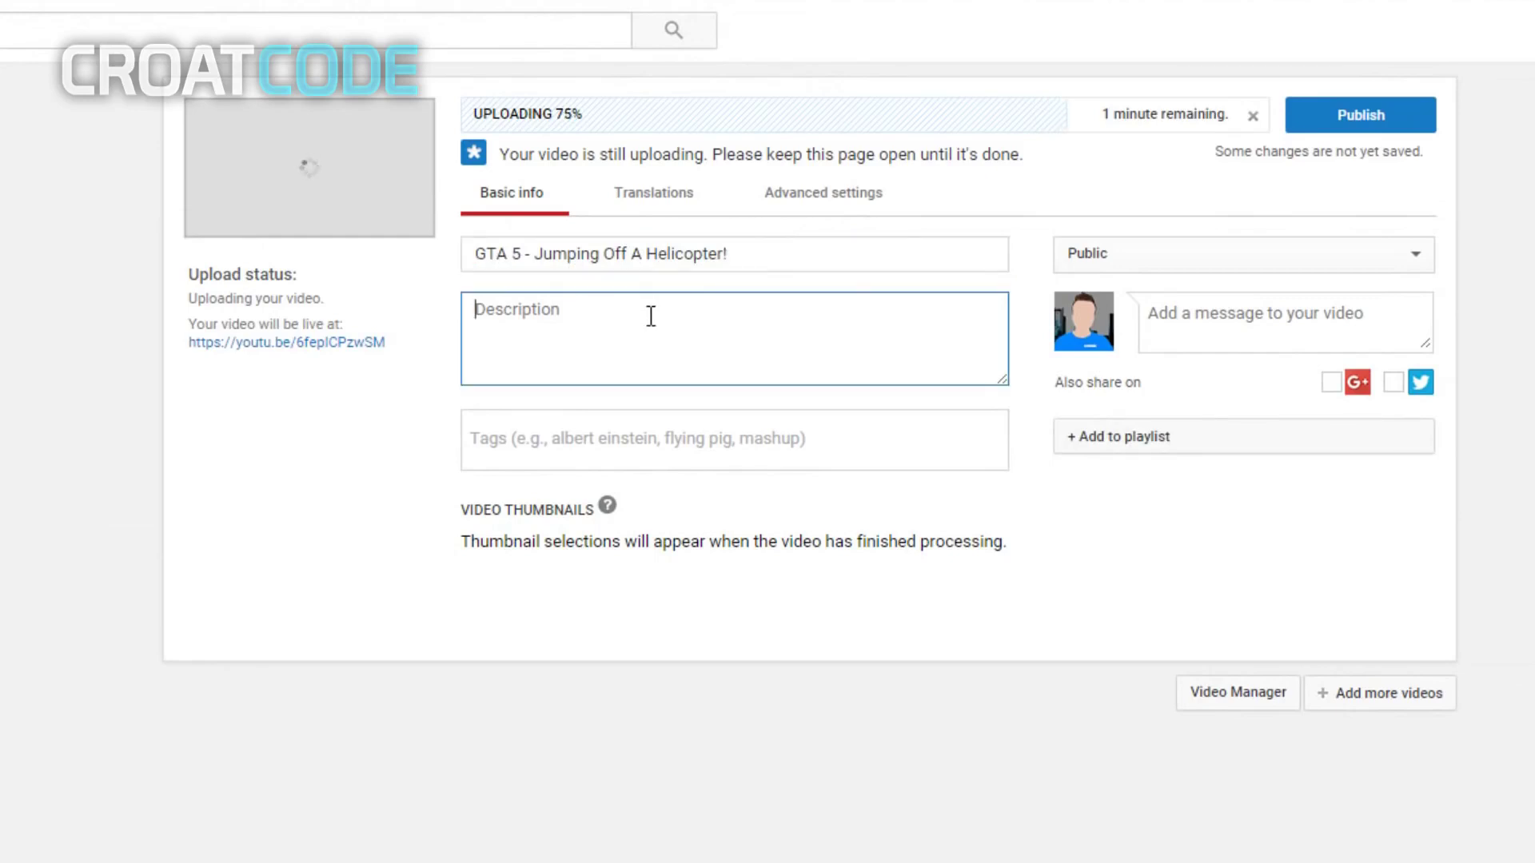
{"action": "type", "text": "This is some Gr"}
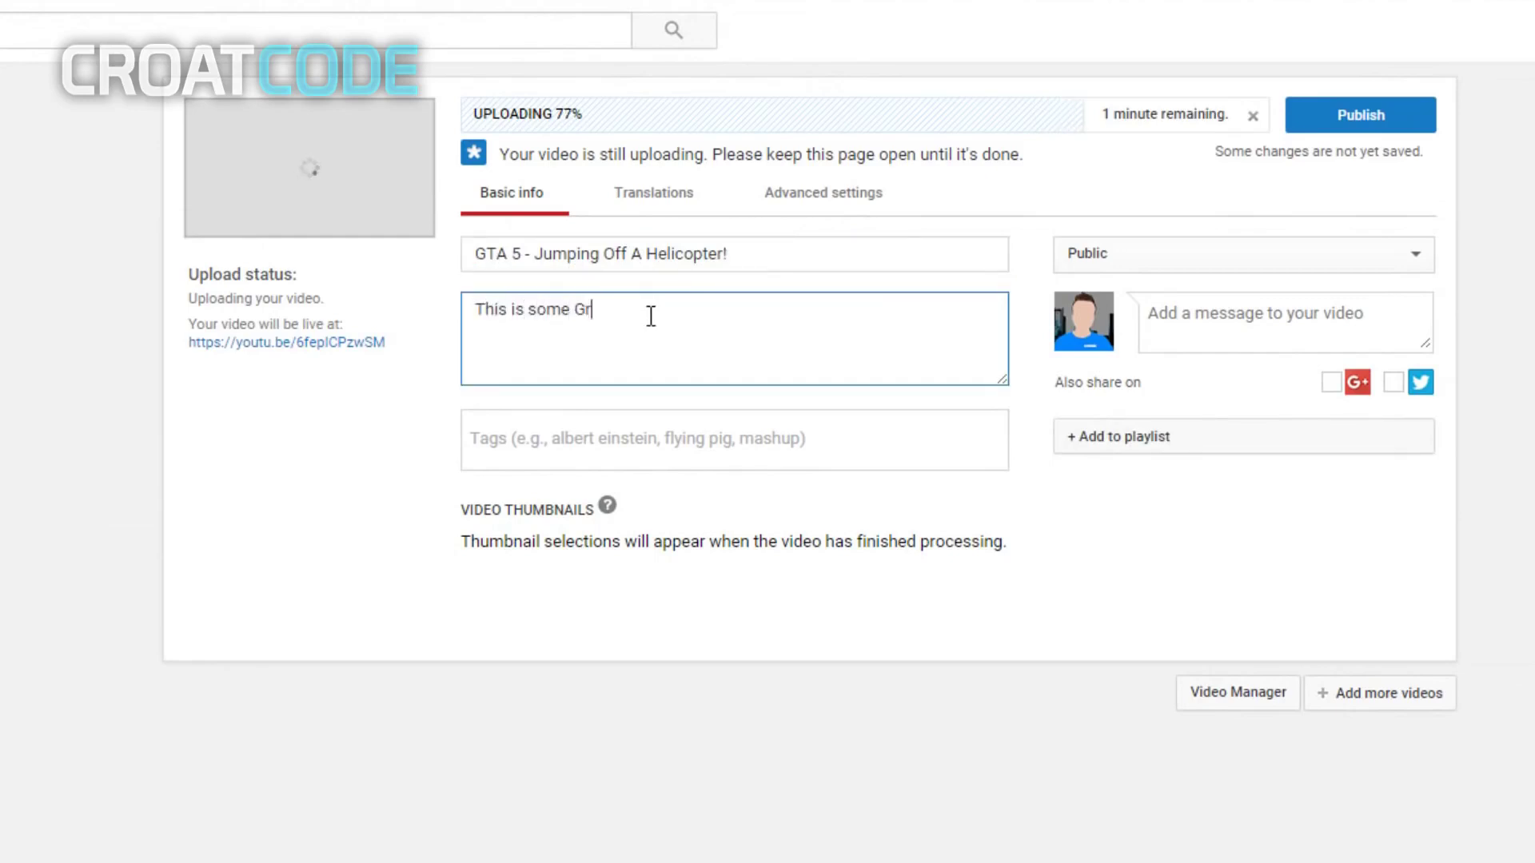
{"action": "type", "text": "and Theft Auto 5"}
{"action": "type", "text": "- Jumping off A Helicopter –Subscribe for more!!"}
- Add tags: grand theft auto 5, grand theft auto v, gta 5, gameplay, helicopter, pc, 2016
{"action": "left_click", "coordinate": [665, 458]}
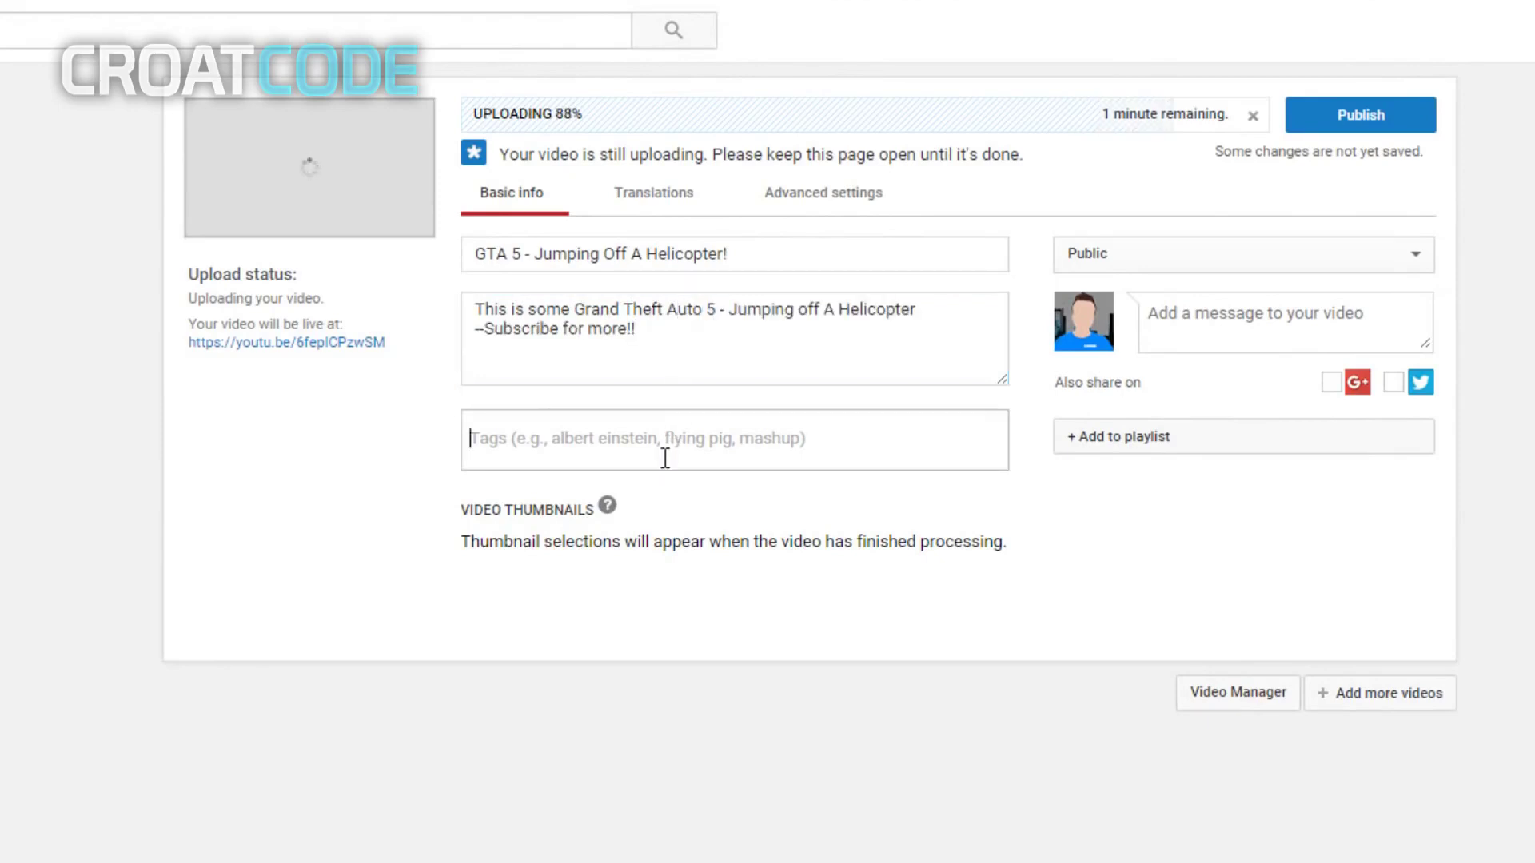
{"action": "type", "text": "gran"}
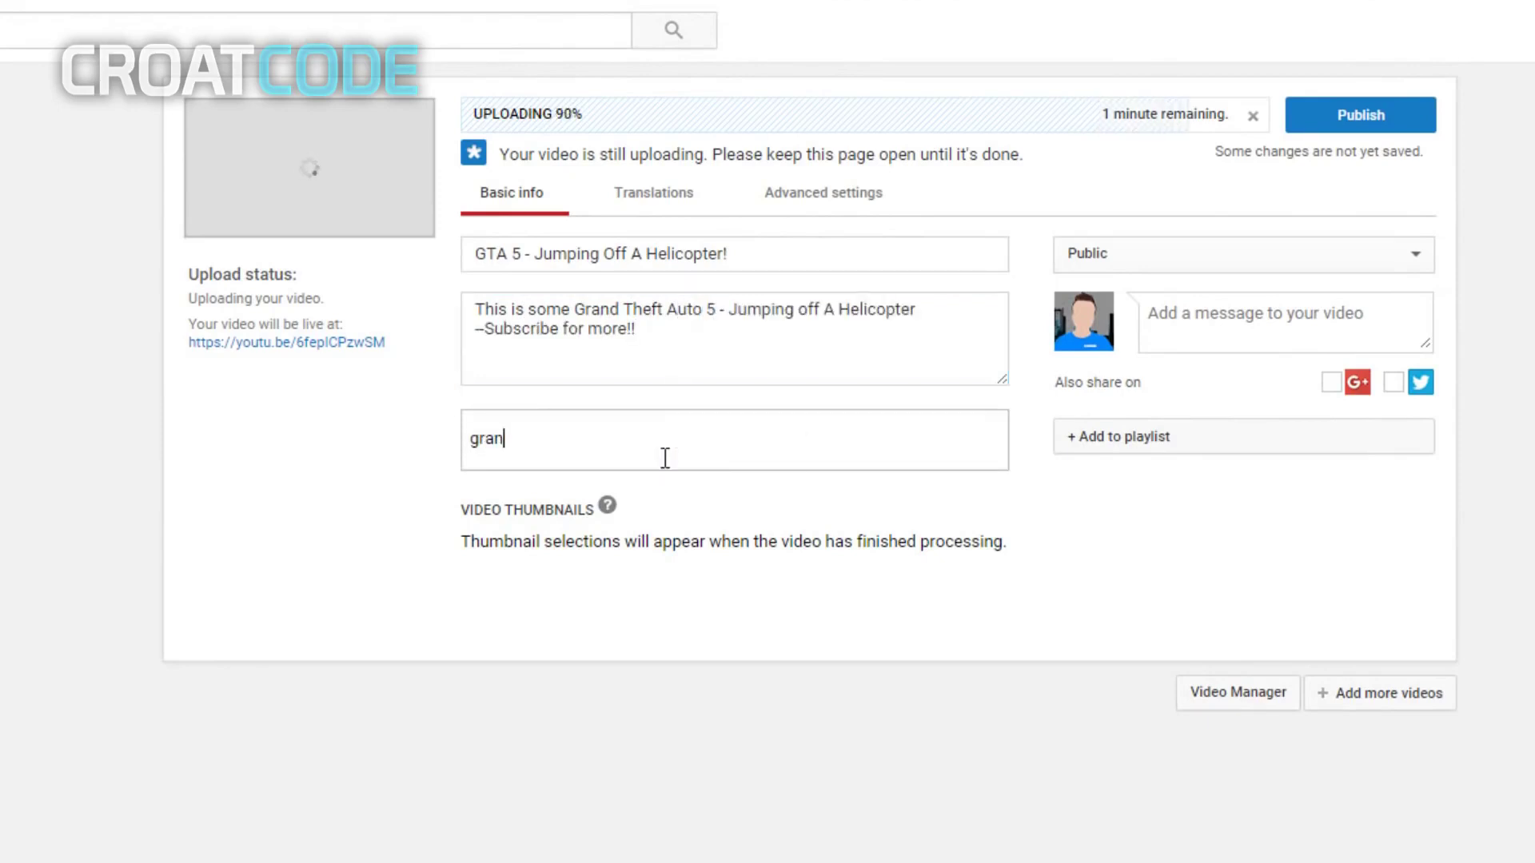
{"action": "type", "text": "d theft auto 5"}
{"action": "key", "text": "Return"}
{"action": "type", "text": "gr"}
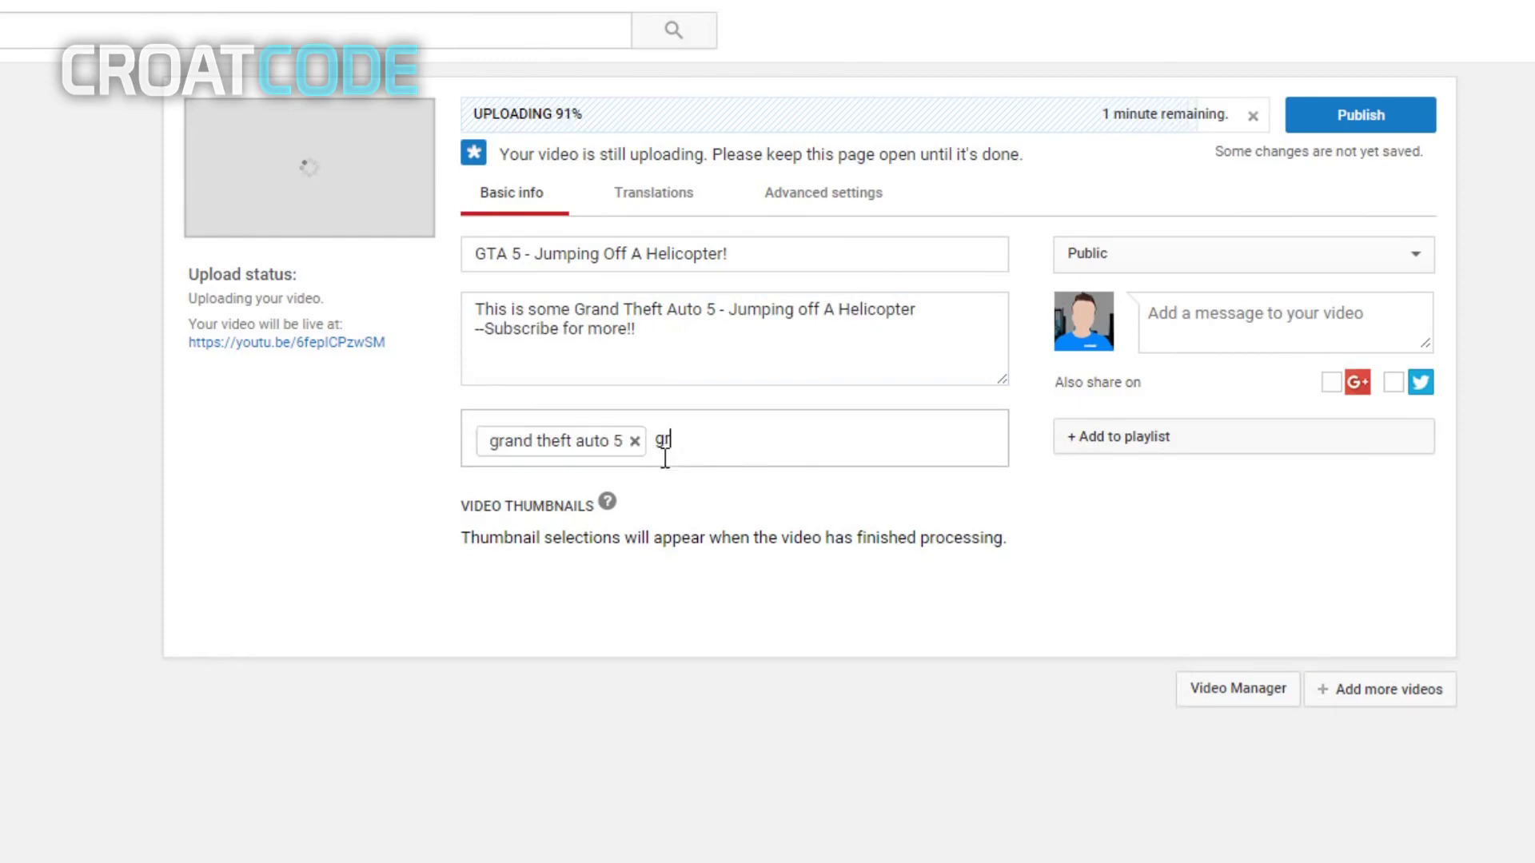
{"action": "type", "text": "and theft auto v"}
{"action": "key", "text": "Return"}
{"action": "type", "text": "gta"}
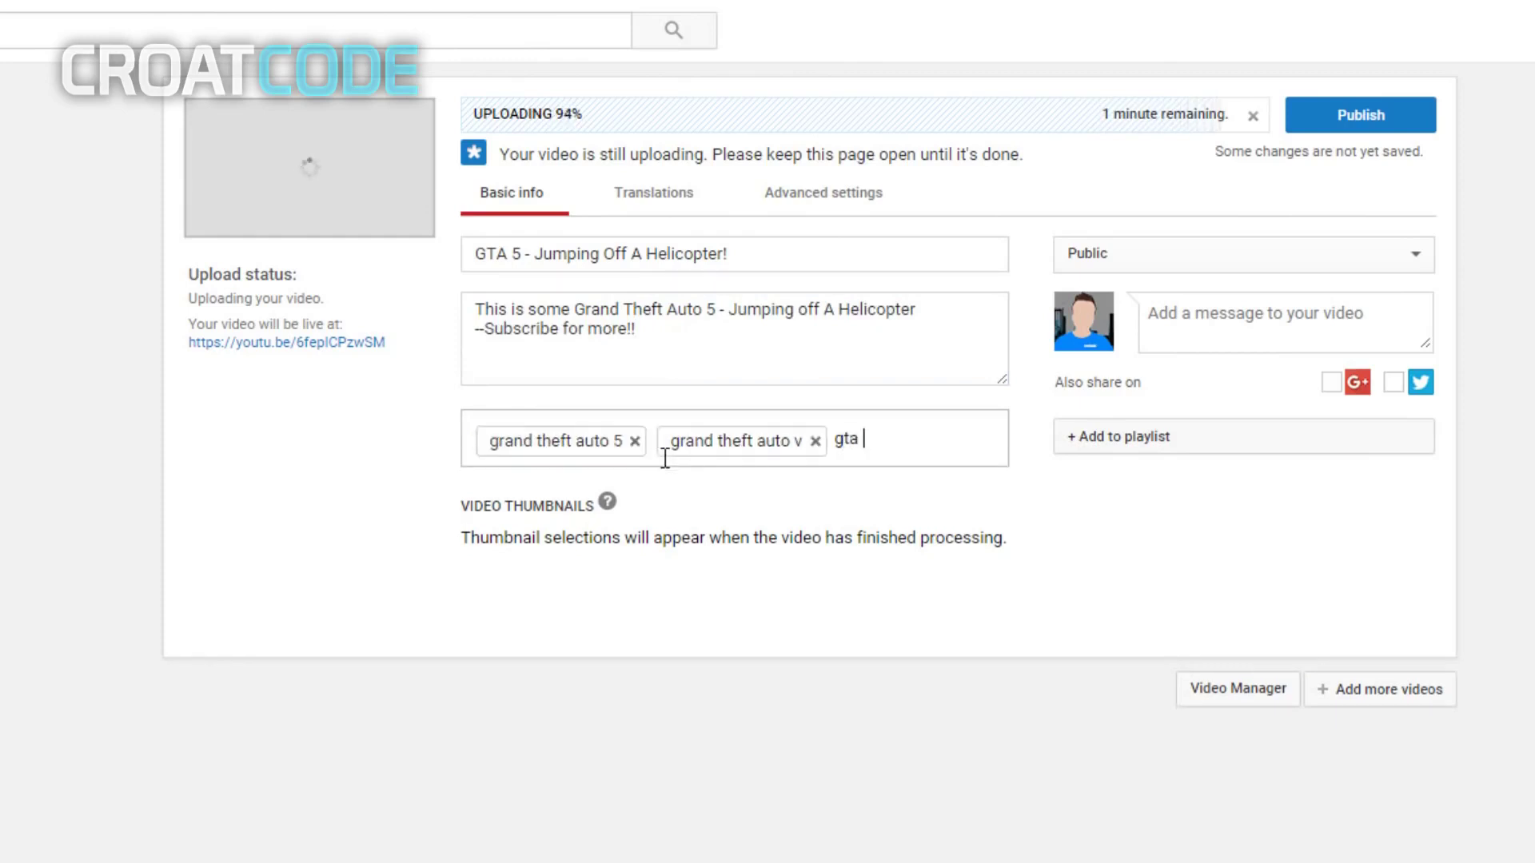
{"action": "type", "text": " 5"}
{"action": "key", "text": "Return"}
{"action": "type", "text": "gameplay"}
{"action": "key", "text": "Return"}
{"action": "type", "text": "h"}
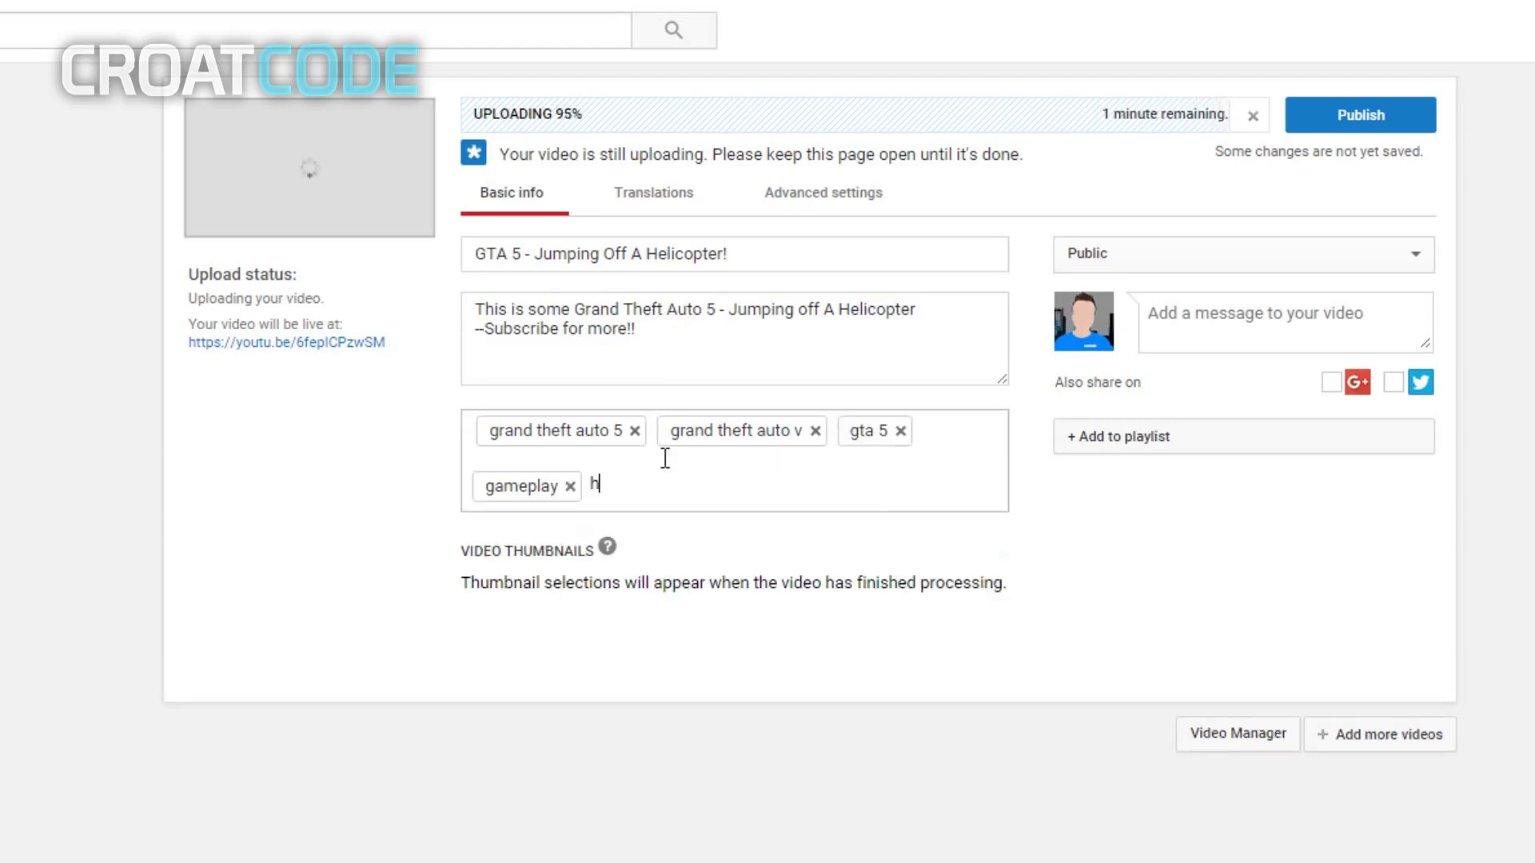
{"action": "type", "text": "elicopter"}
{"action": "key", "text": "Return"}
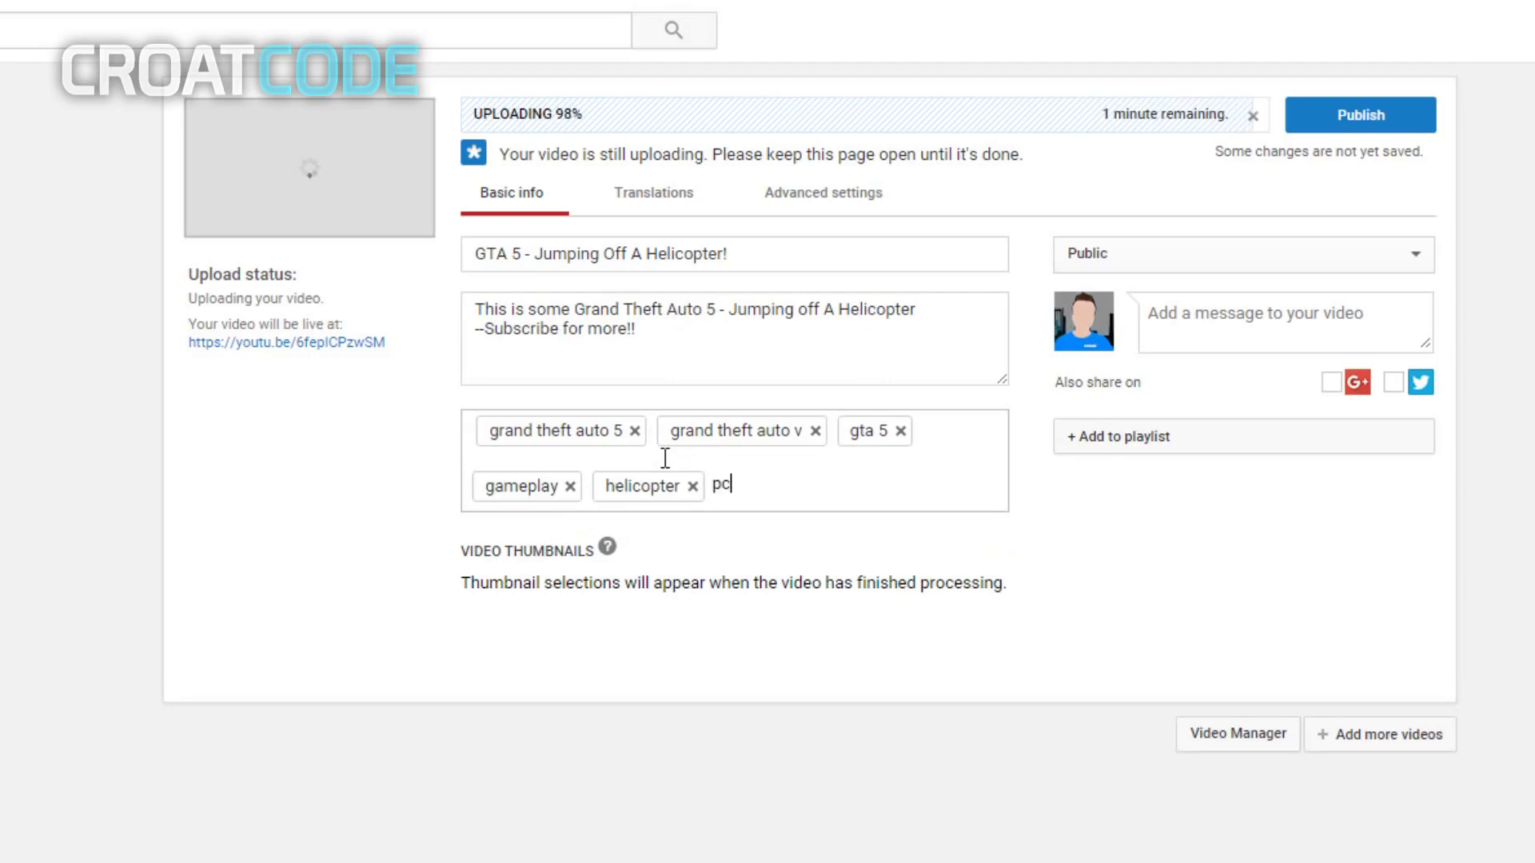
{"action": "type", "text": "pc"}
{"action": "key", "text": "Return"}
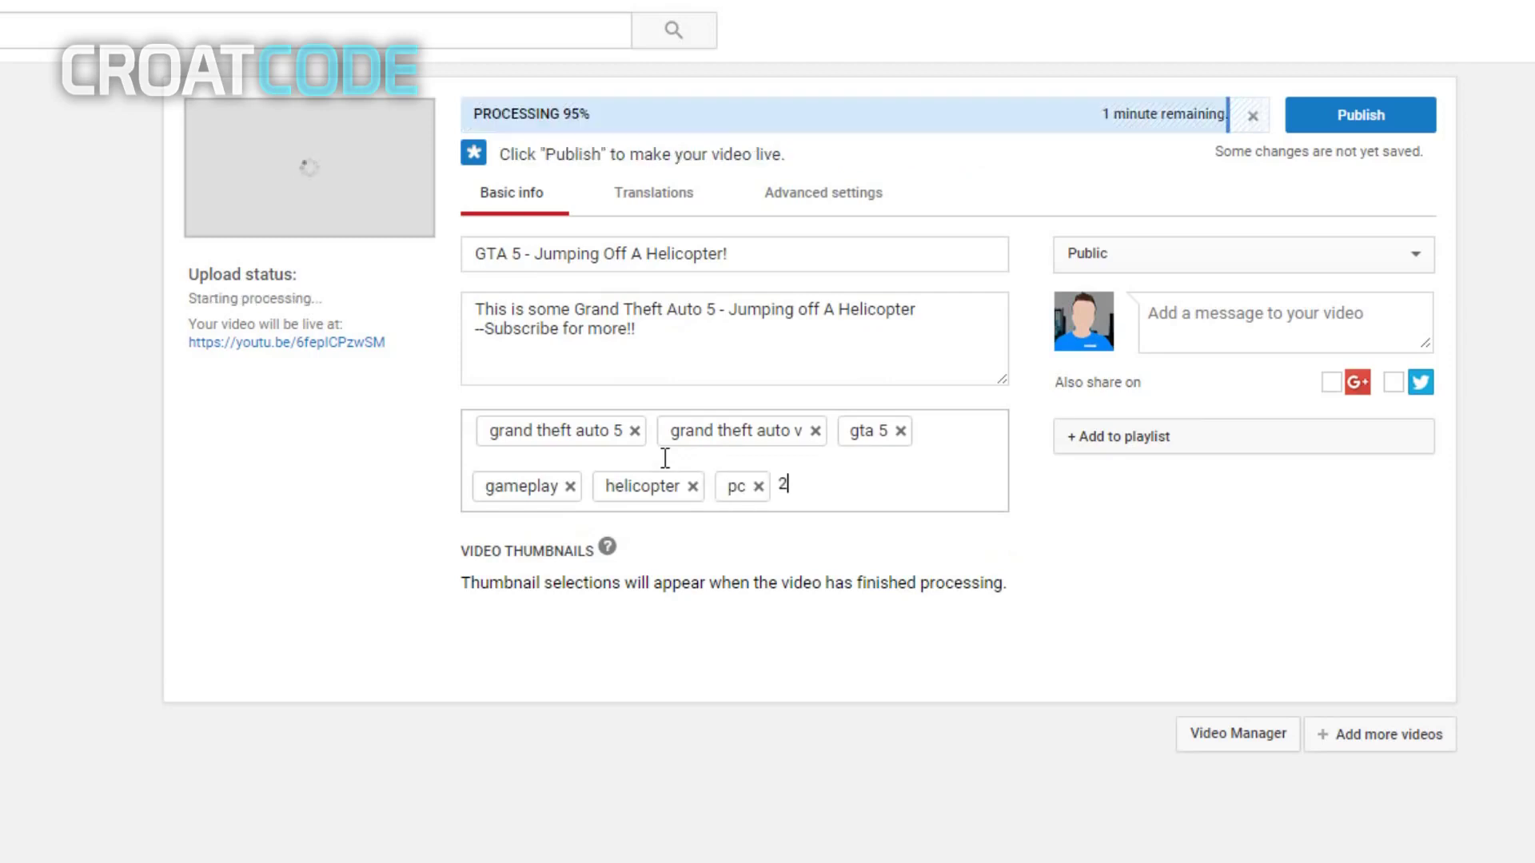
{"action": "type", "text": "016"}
{"action": "key", "text": "Return"}
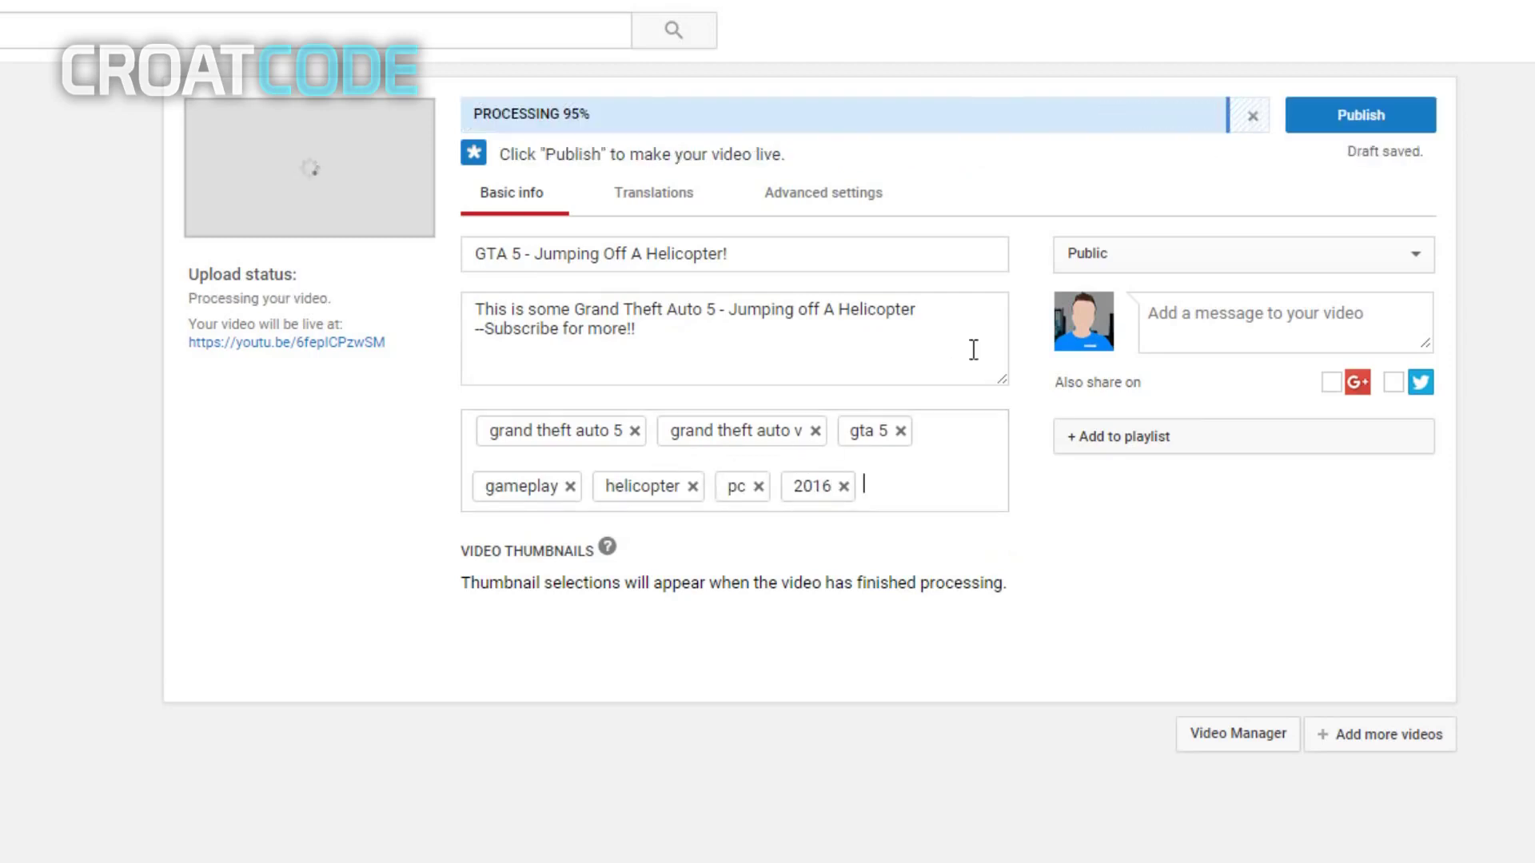
- Publish the video, then open its watch page from the Creator Studio dashboard
{"action": "left_click", "coordinate": [1331, 120]}
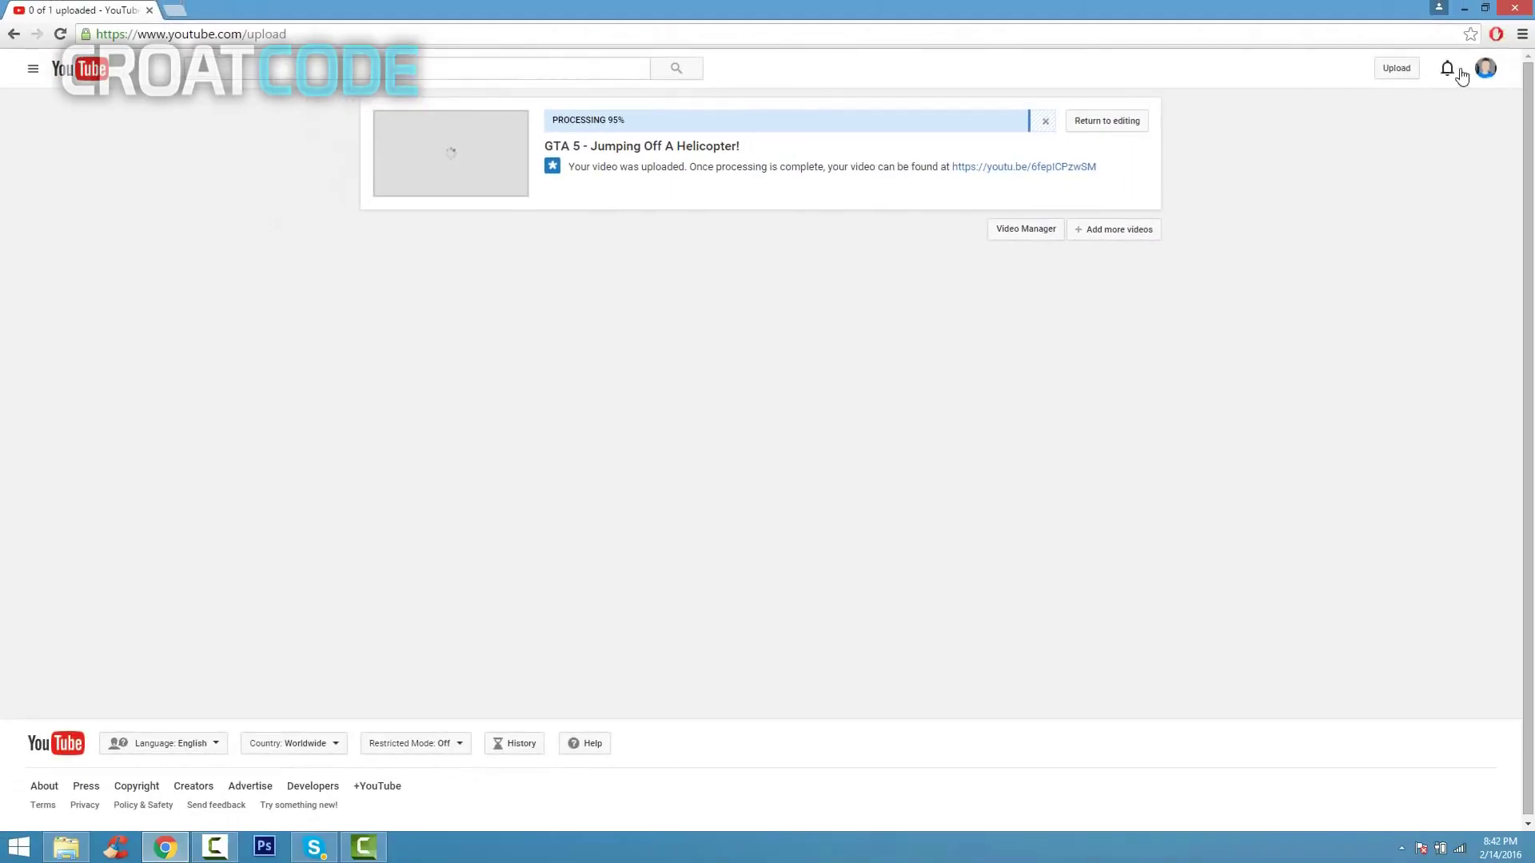
{"action": "left_click", "coordinate": [1485, 68]}
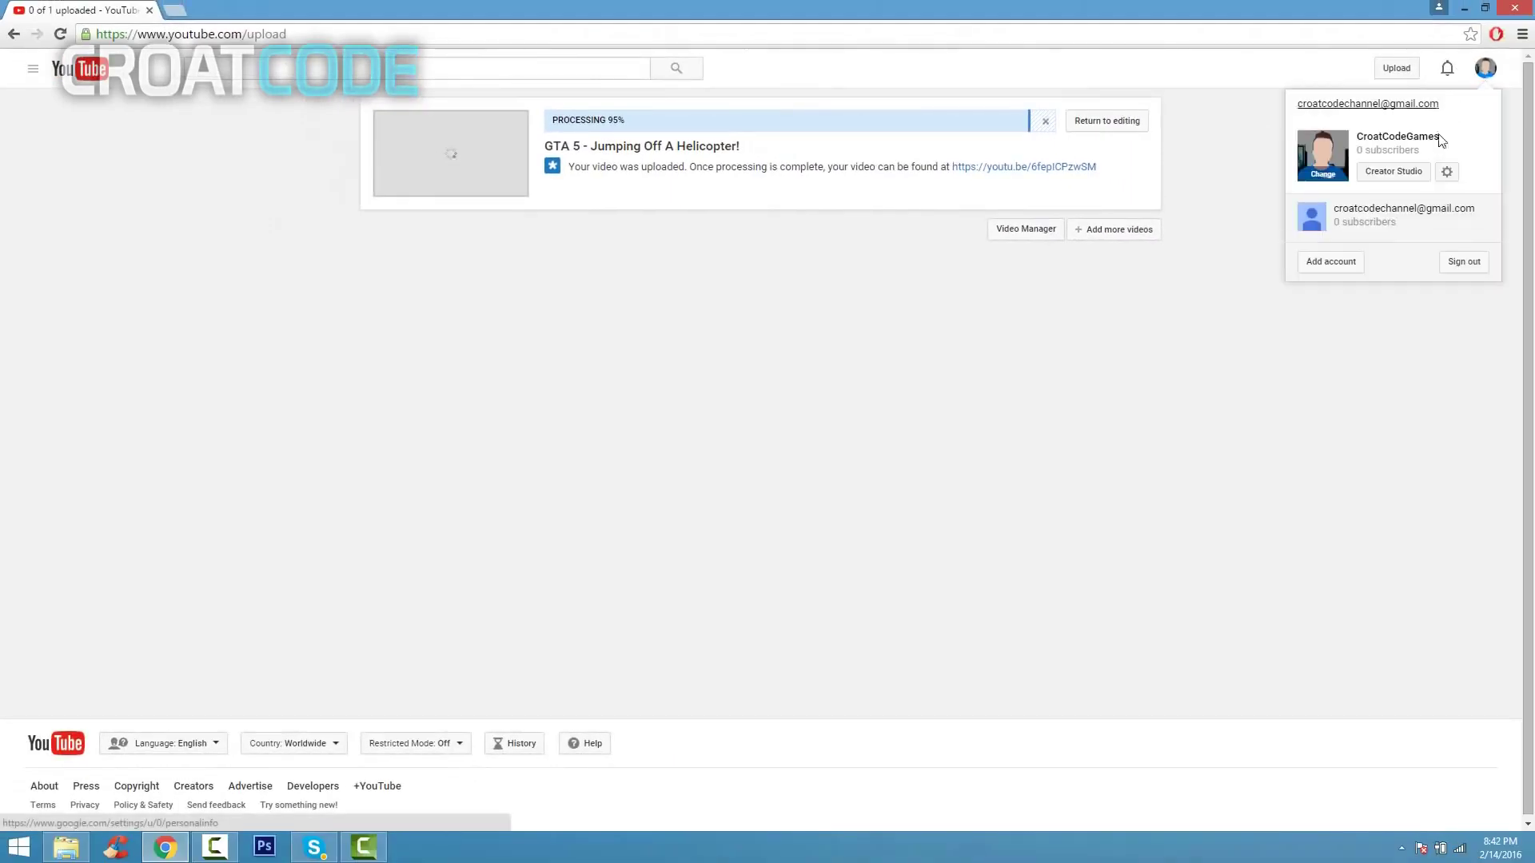
{"action": "left_click", "coordinate": [1391, 172]}
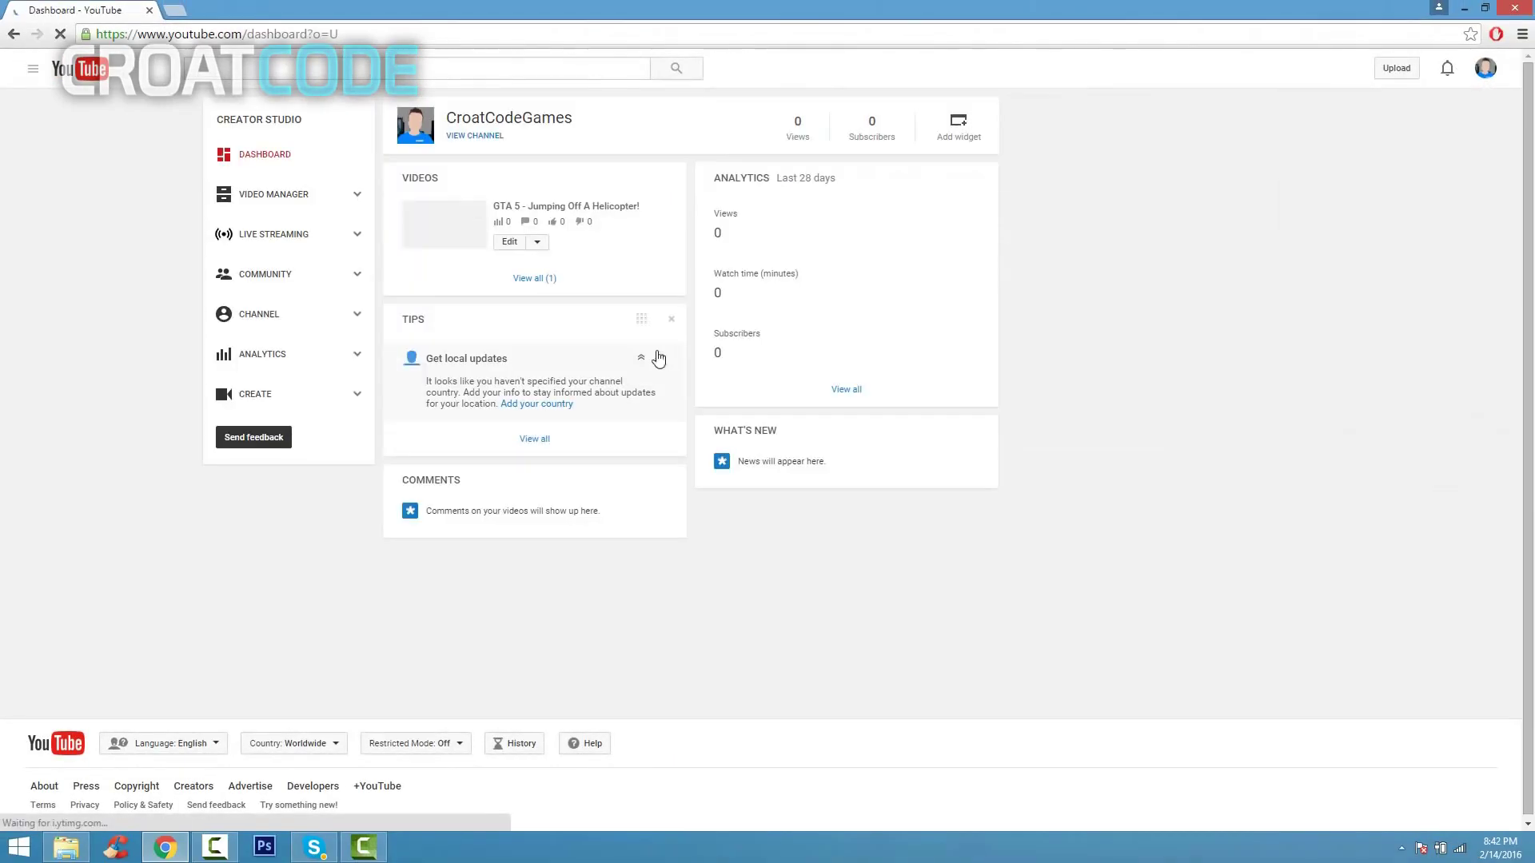
{"action": "left_click", "coordinate": [535, 207]}
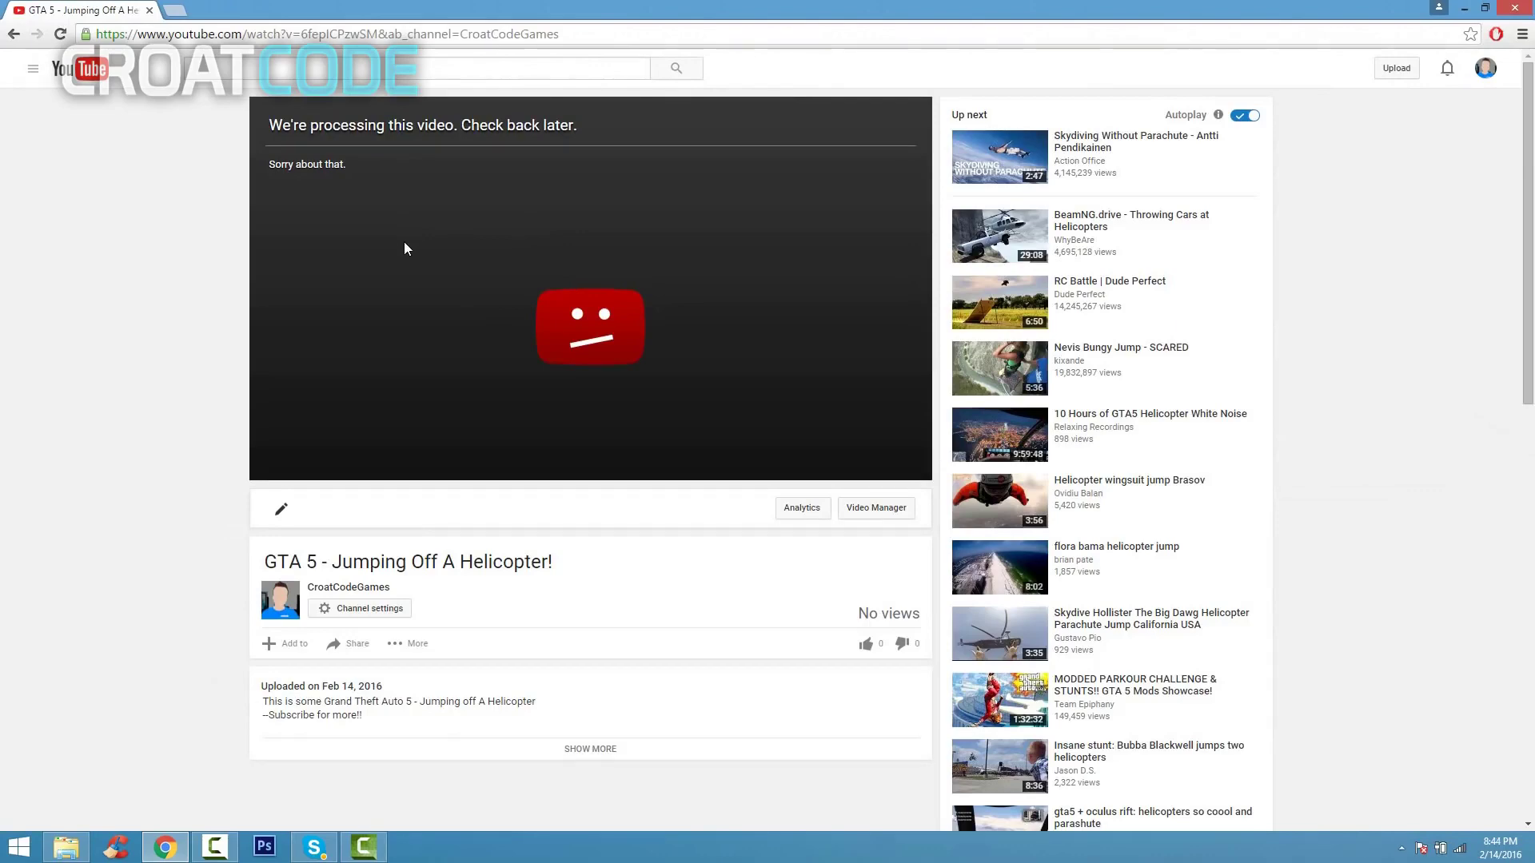
- Reload the watch page so the processed video plays
{"action": "key", "text": "F5"}
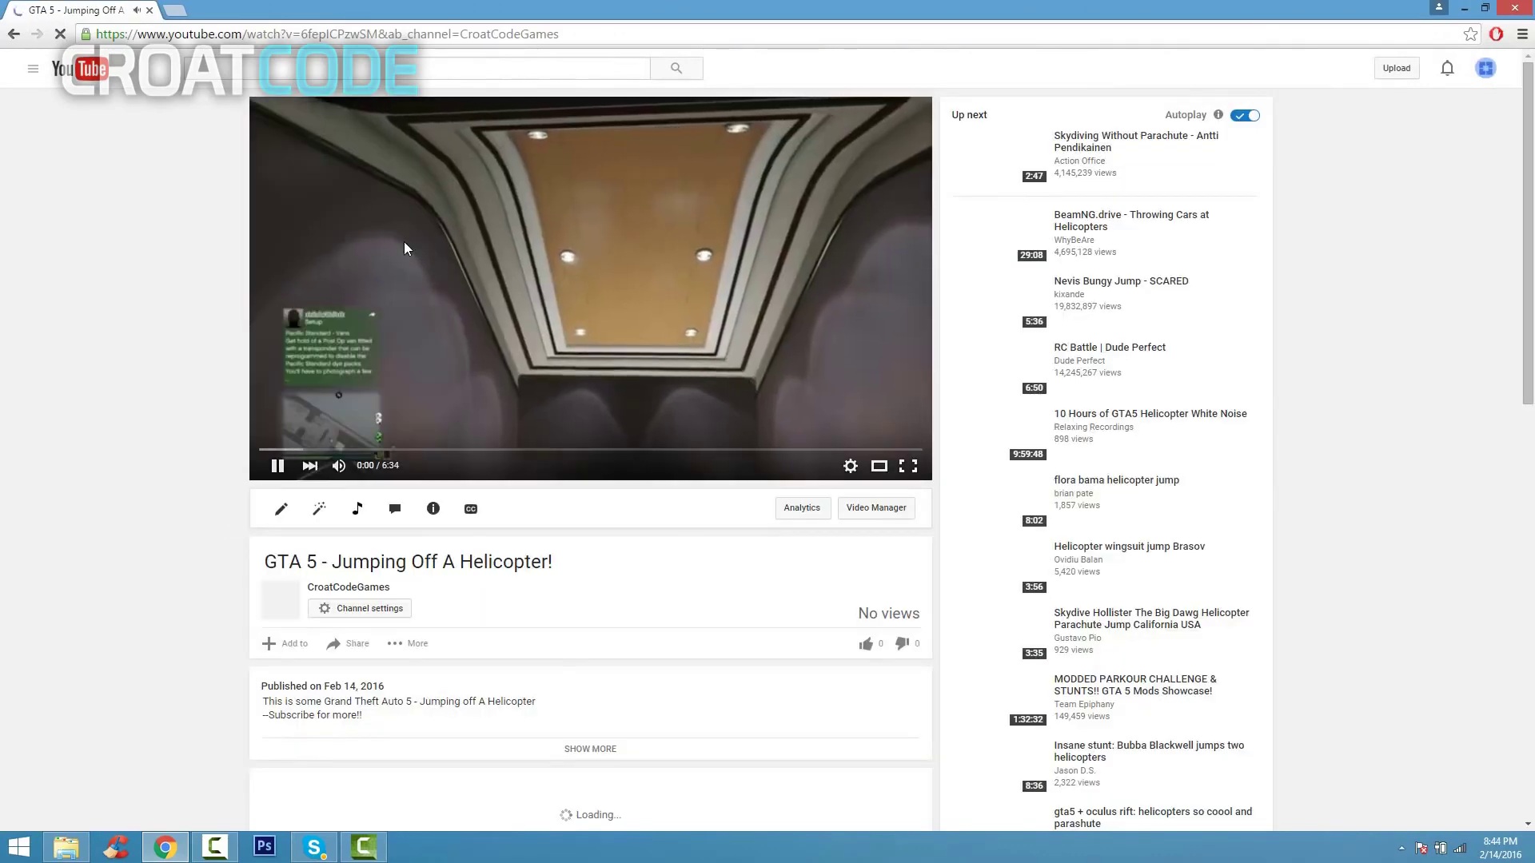
{"action": "scroll", "coordinate": [443, 323], "scroll_direction": "down", "scroll_amount": 4}
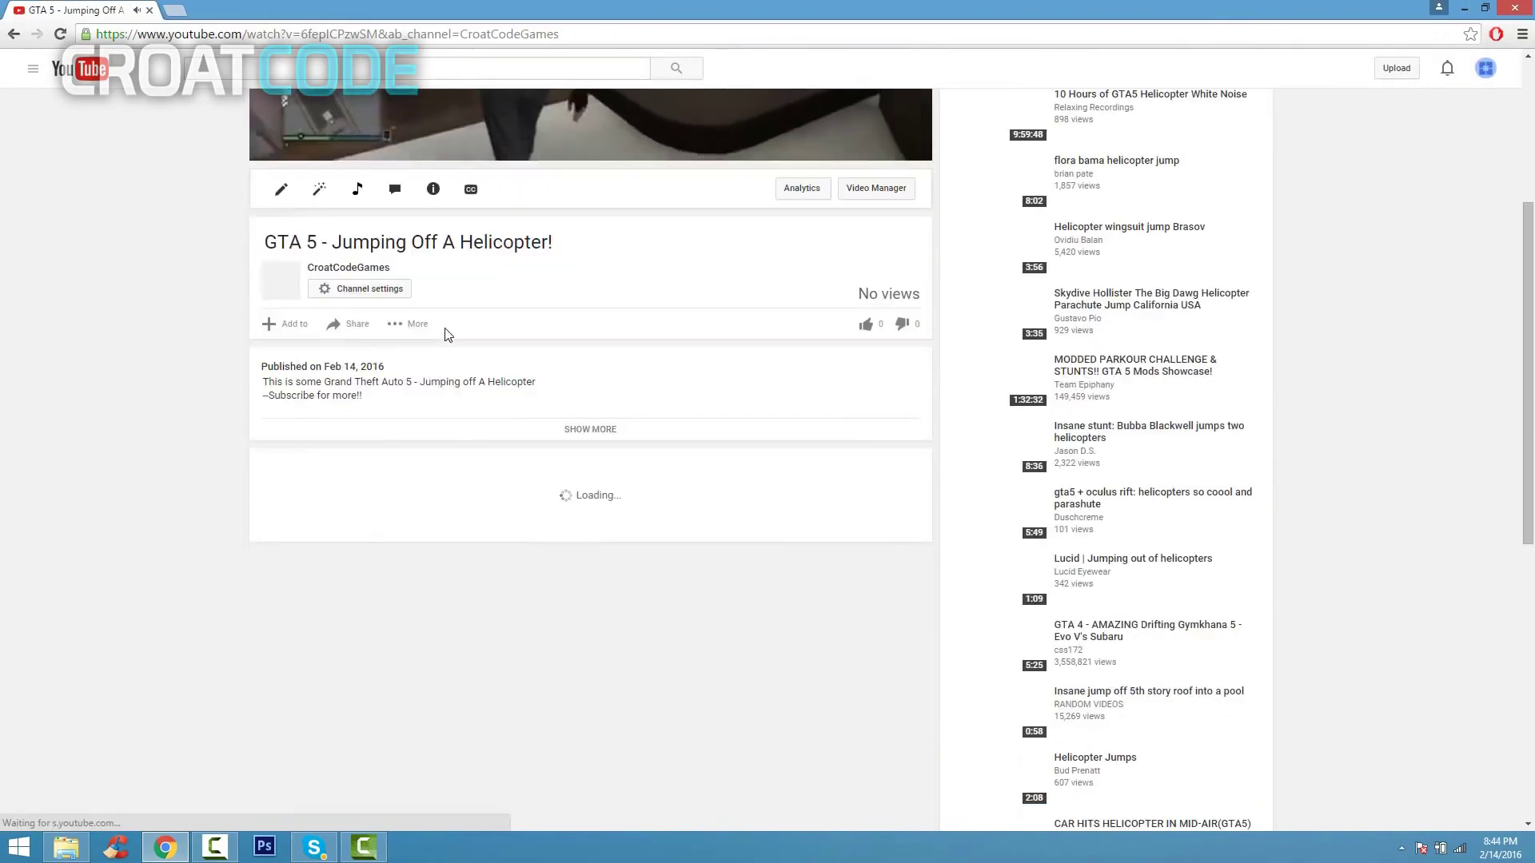
{"action": "scroll", "coordinate": [445, 334], "scroll_direction": "up", "scroll_amount": 3}
{"action": "scroll", "coordinate": [459, 367], "scroll_direction": "down", "scroll_amount": 2}
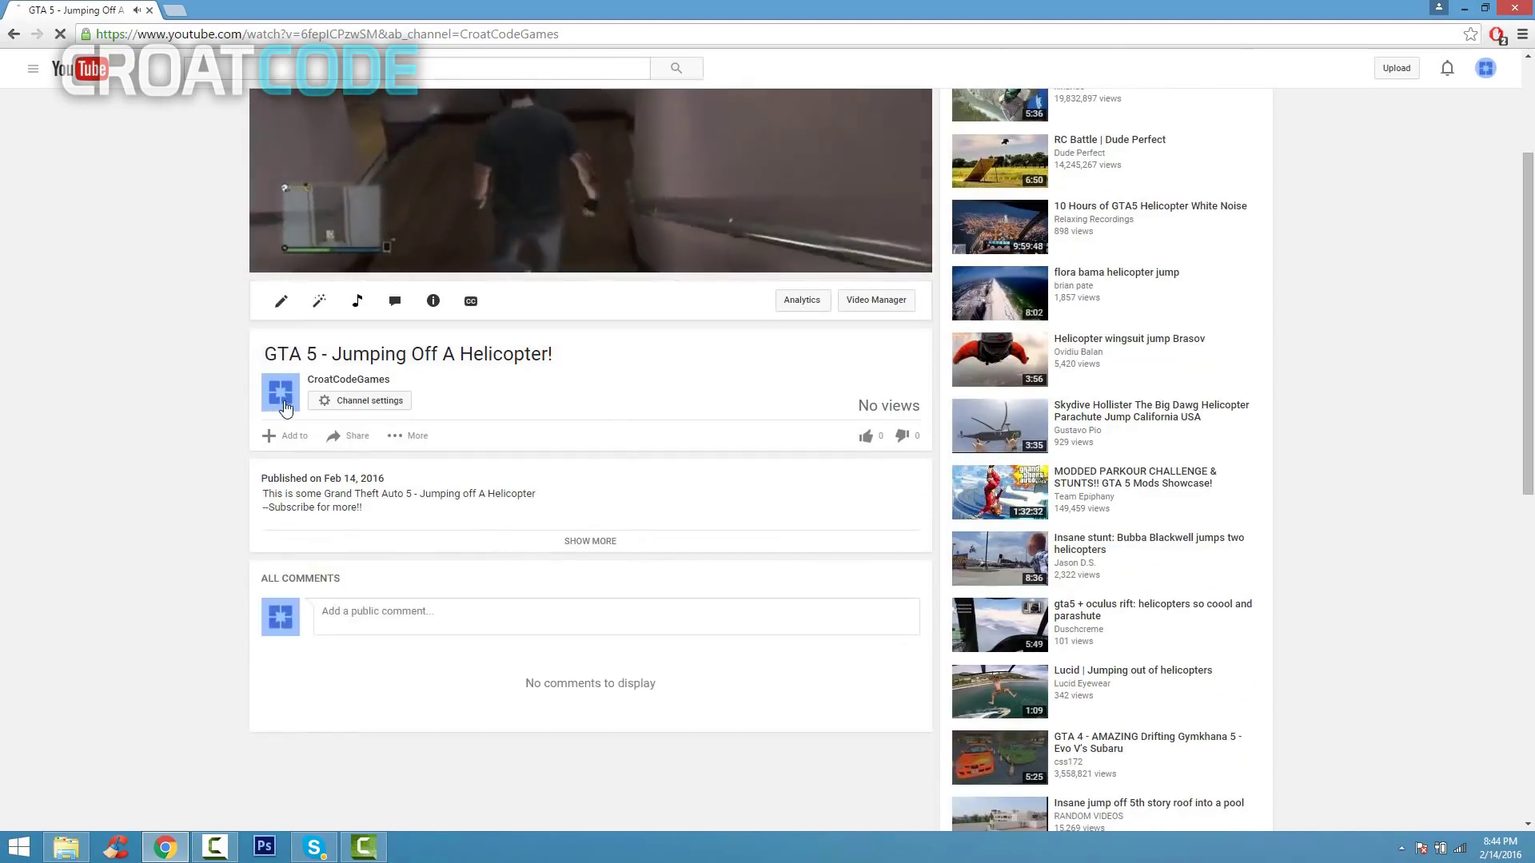
{"action": "scroll", "coordinate": [678, 479], "scroll_direction": "up", "scroll_amount": 3}
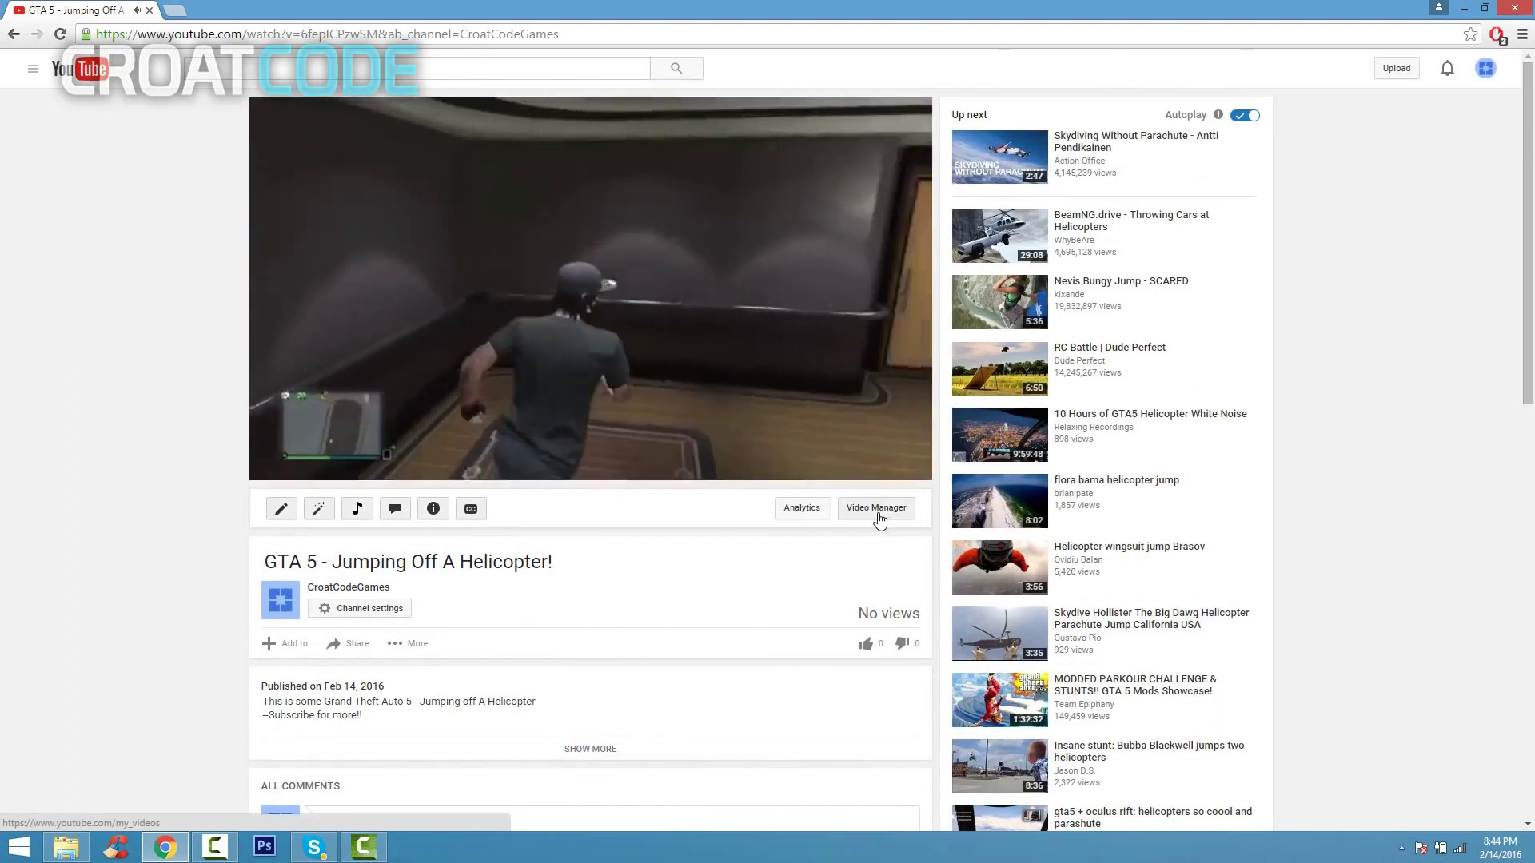
- Open the video's edit settings from Video Manager, then the channel's community Messages page
{"action": "left_click", "coordinate": [876, 516]}
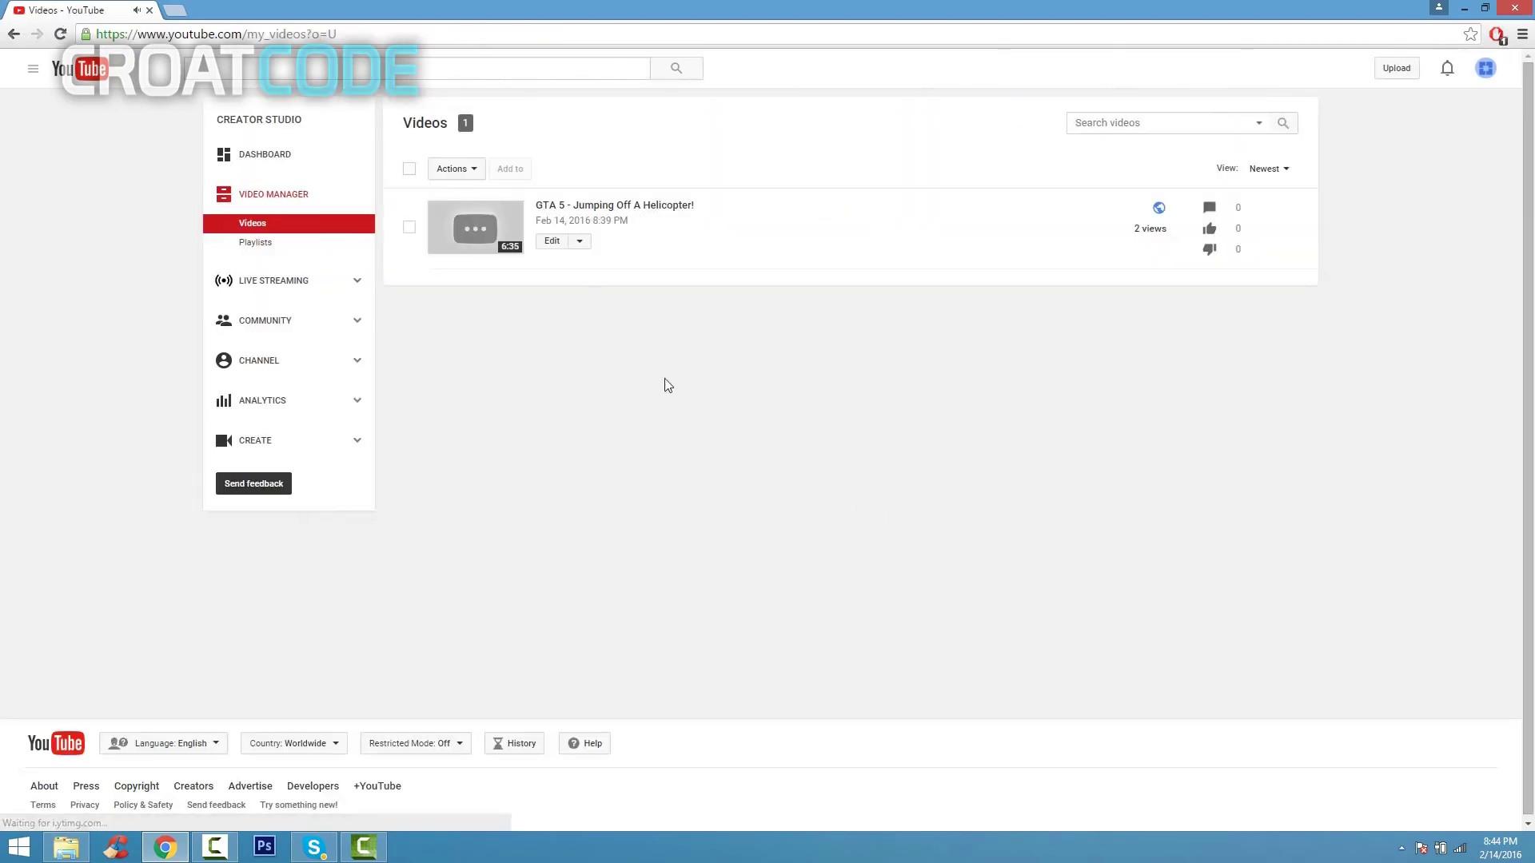
{"action": "left_click", "coordinate": [551, 240]}
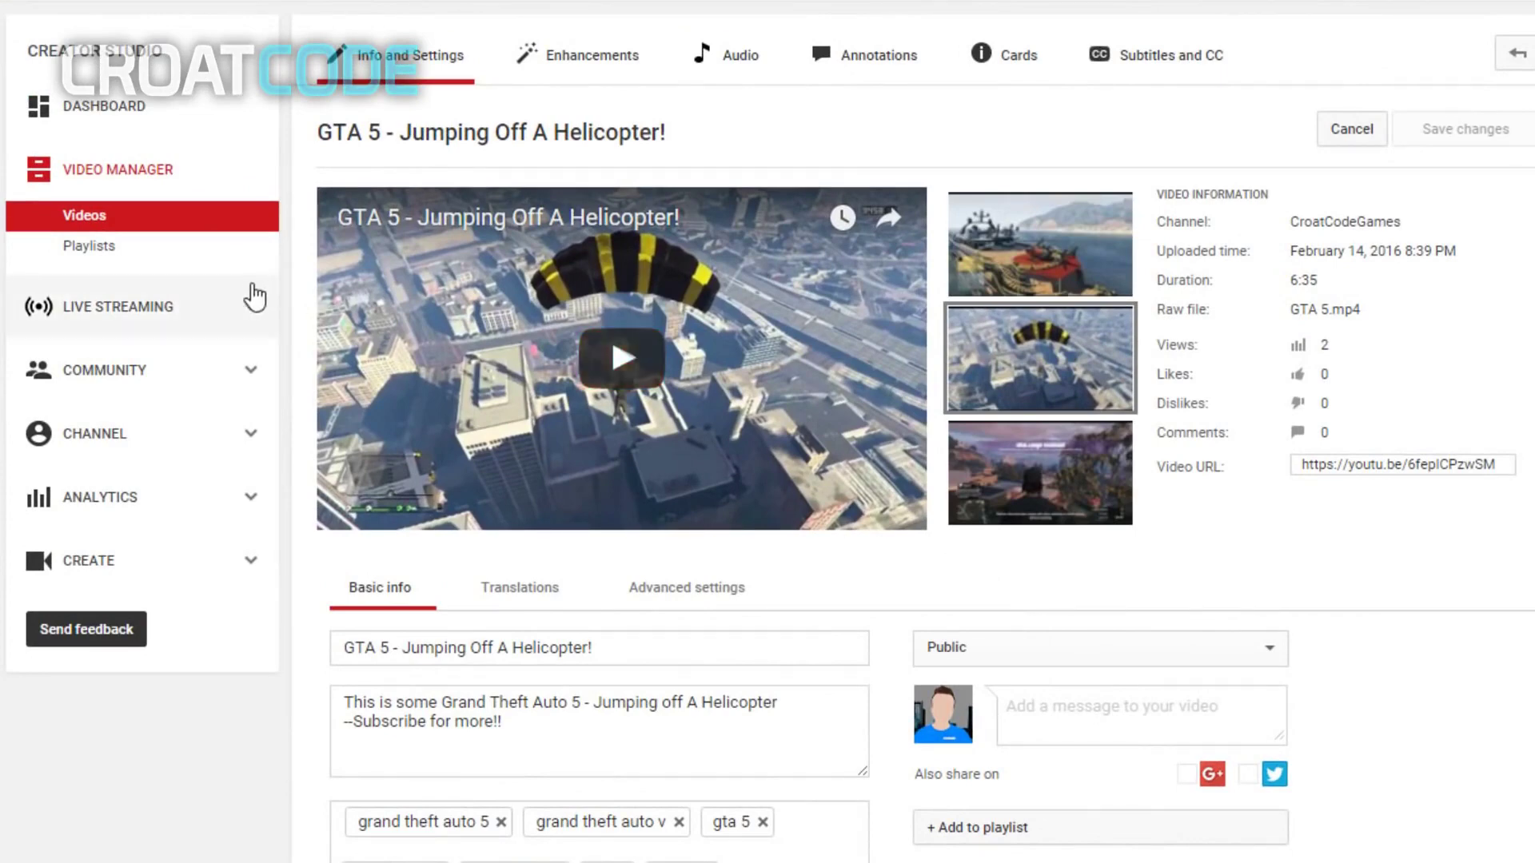
{"action": "left_click", "coordinate": [97, 390]}
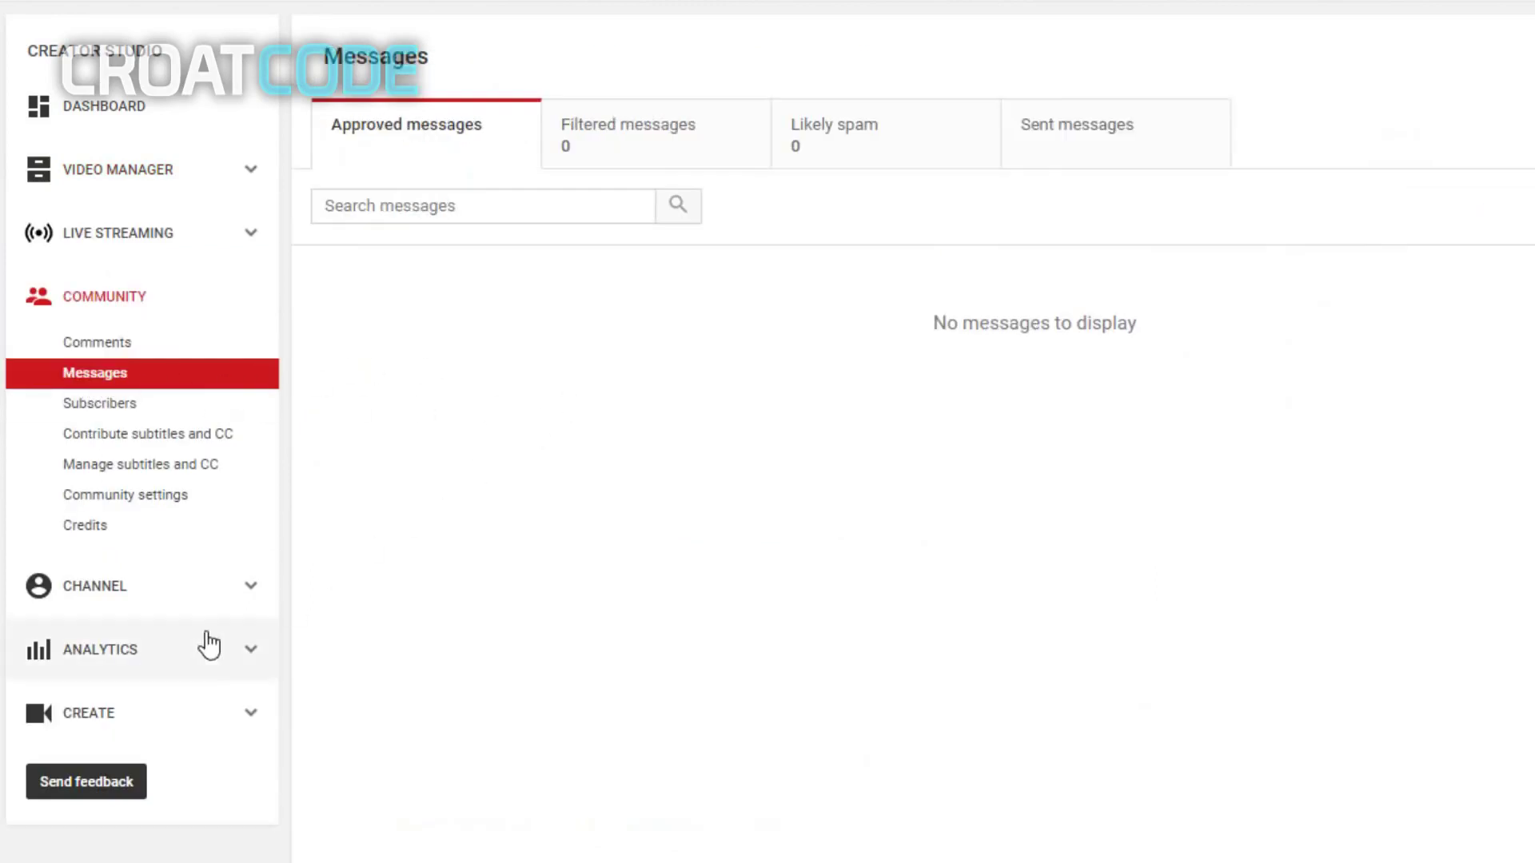
- Open the channel's Status and features page, then view its Analytics Overview showing no recent activity
{"action": "left_click", "coordinate": [185, 596]}
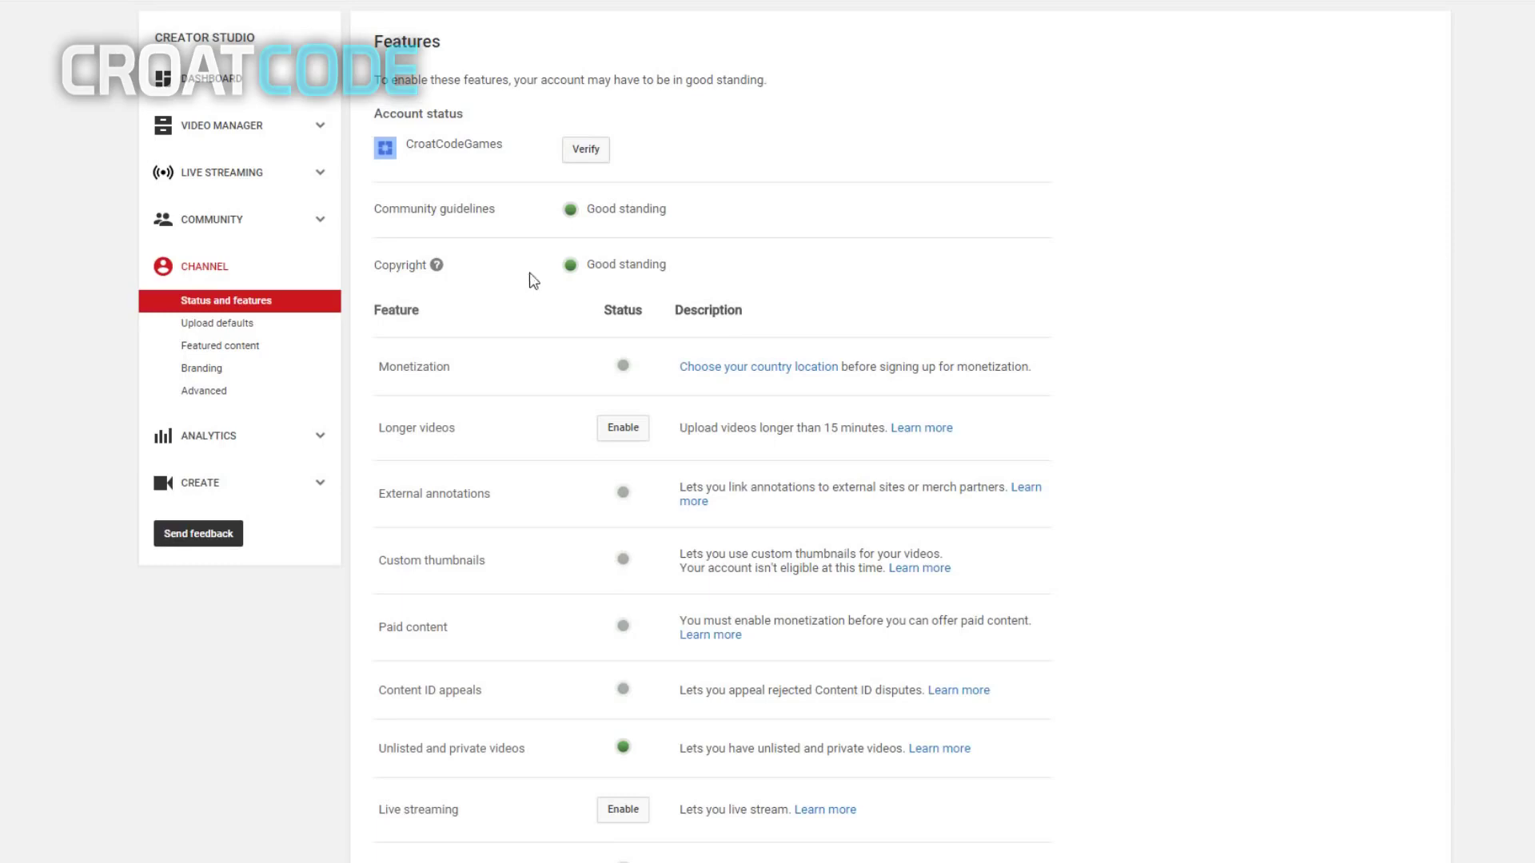
{"action": "left_click", "coordinate": [289, 459]}
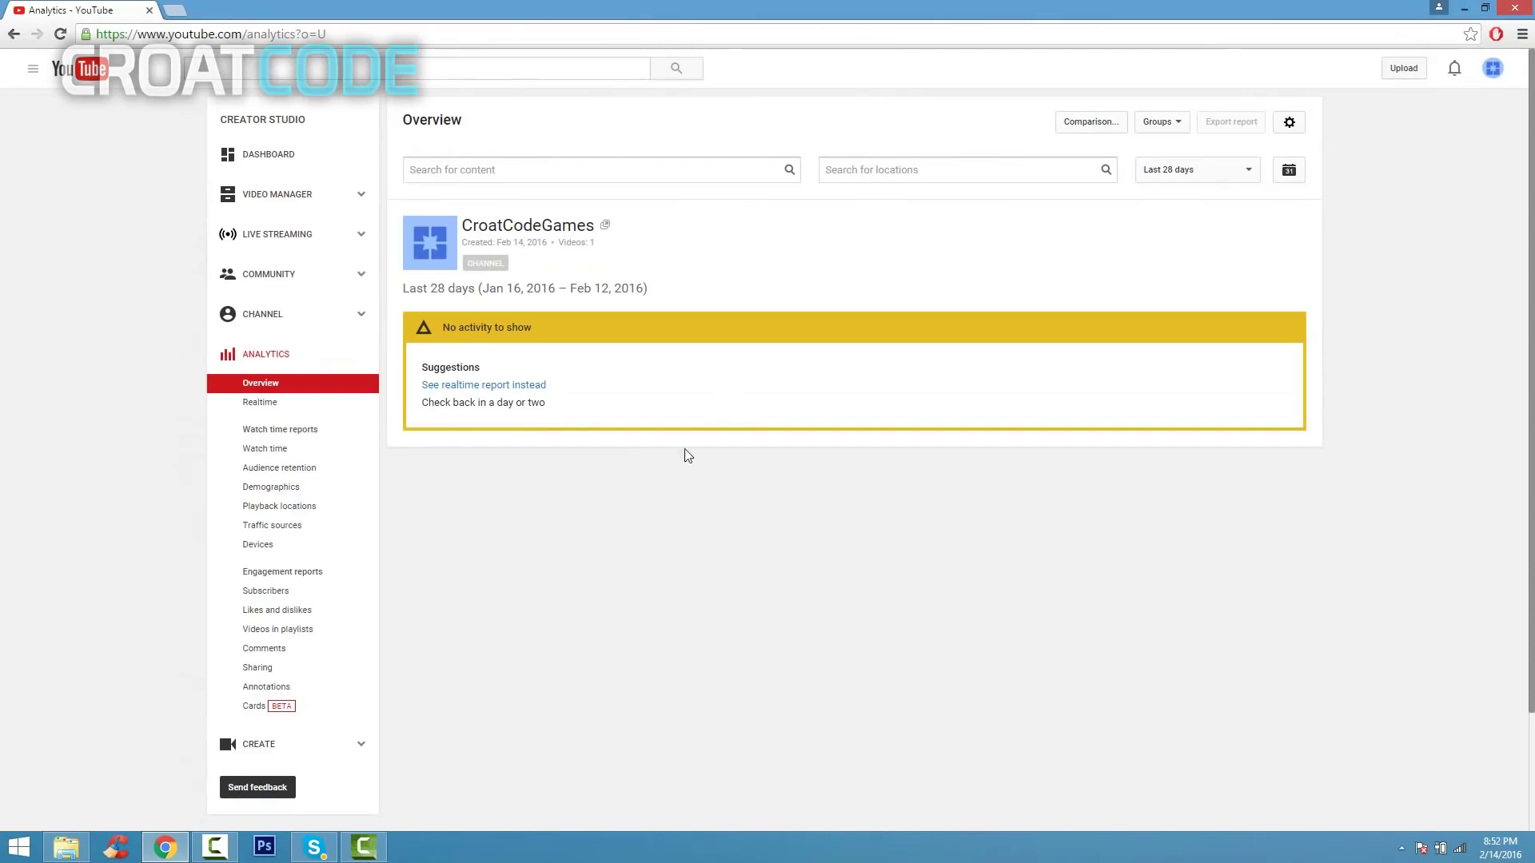
- Leave Creator Studio and return to the YouTube home page of recommended videos
{"action": "left_click", "coordinate": [103, 73]}
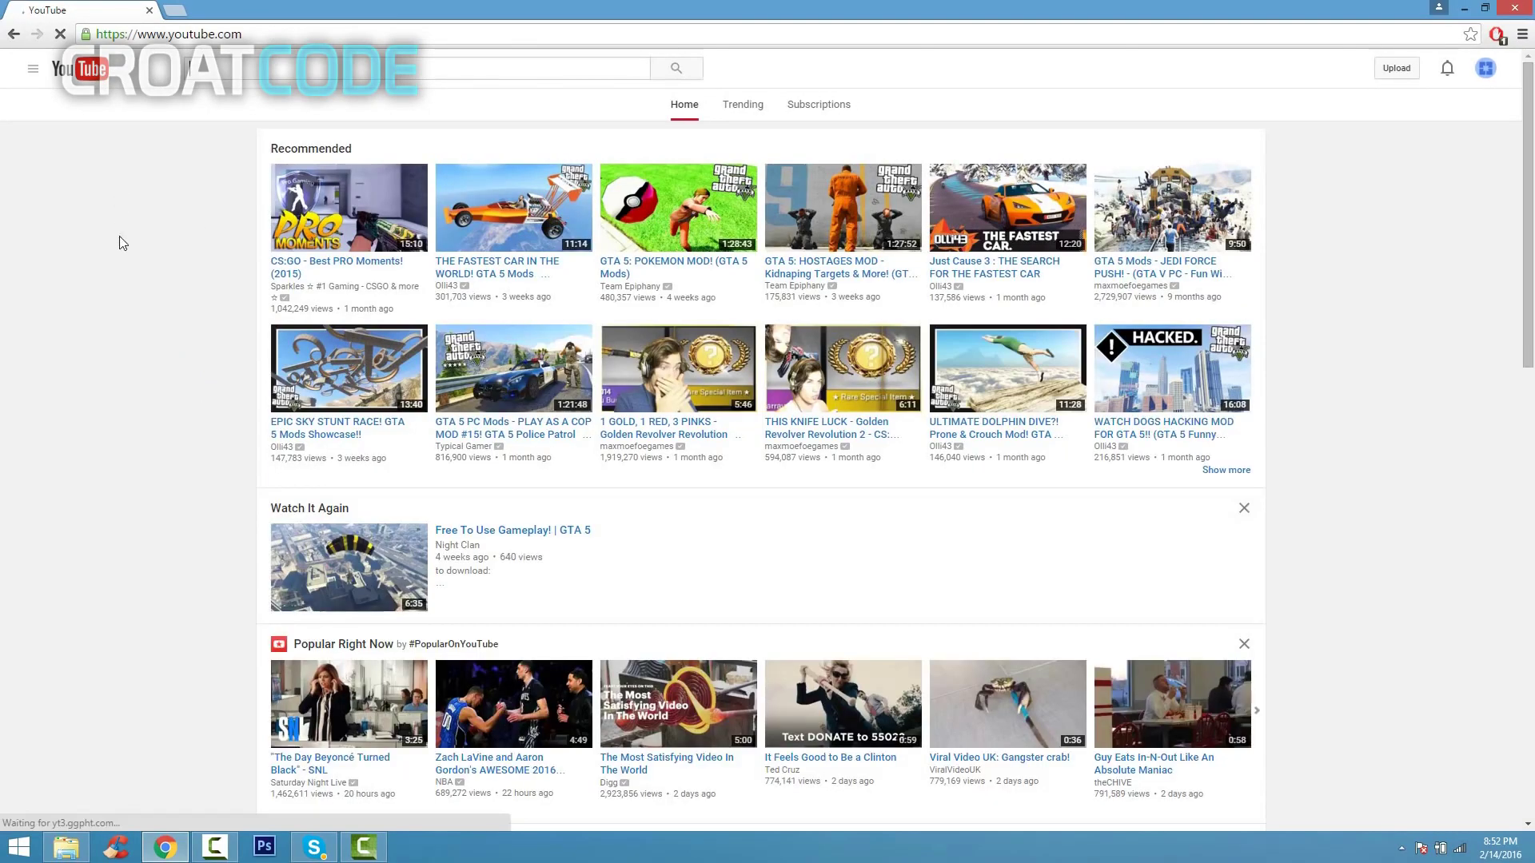